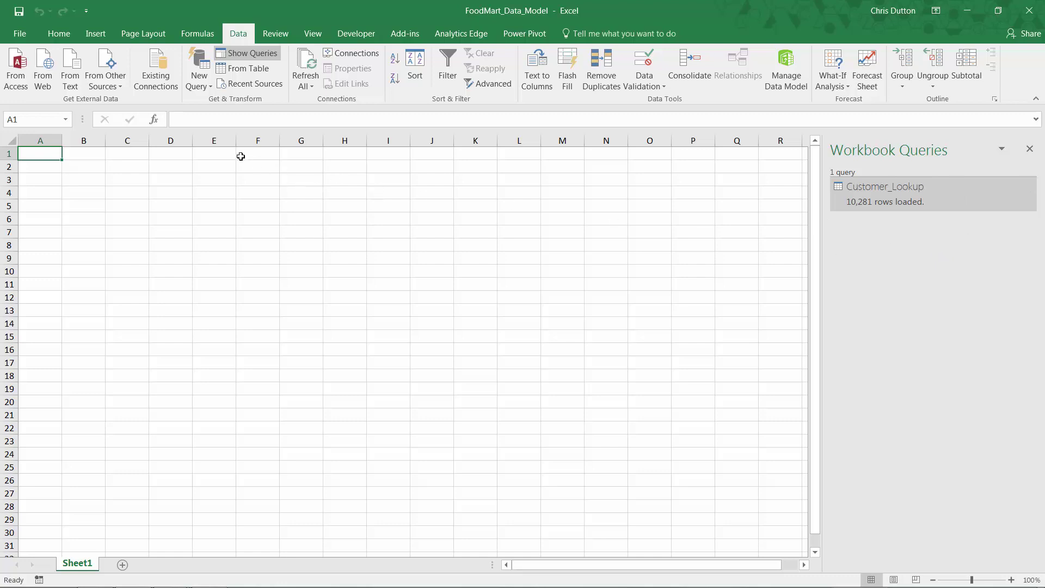
# Step: Import the Store_Lookup CSV file from the FoodMart Data folder as a new query
pyautogui.click(197, 86)
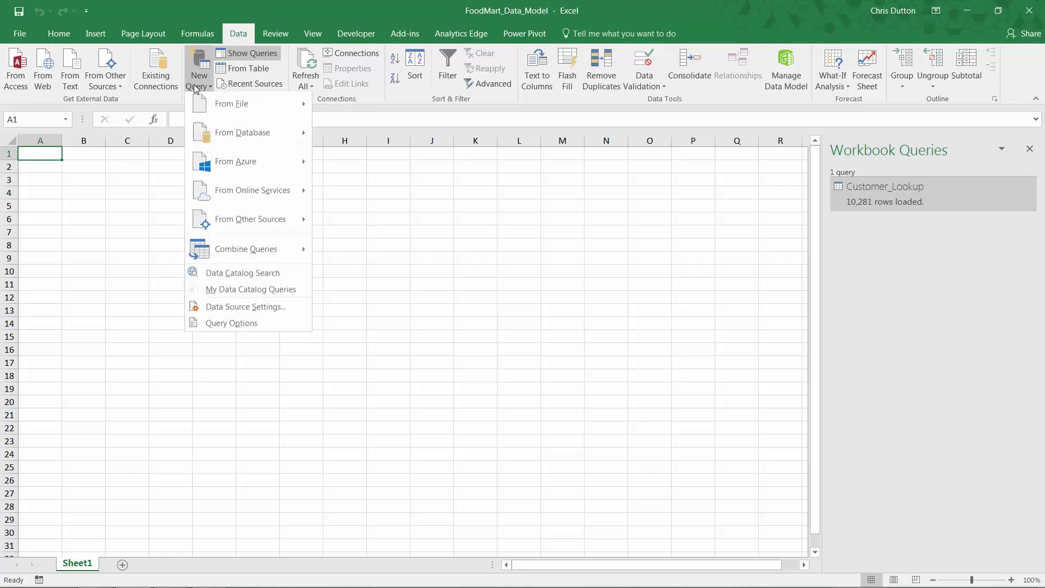
pyautogui.click(363, 139)
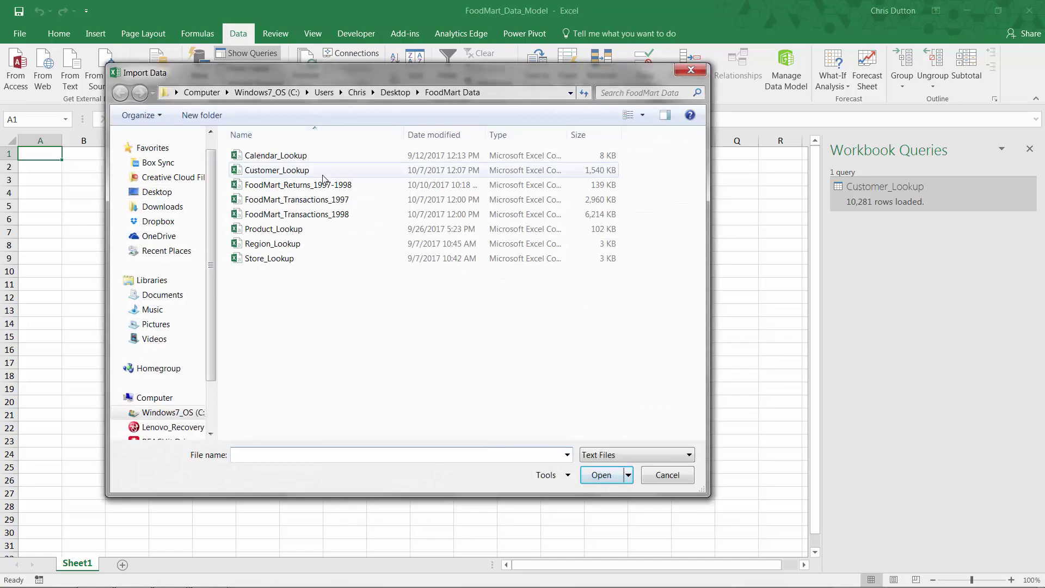
pyautogui.doubleClick(278, 259)
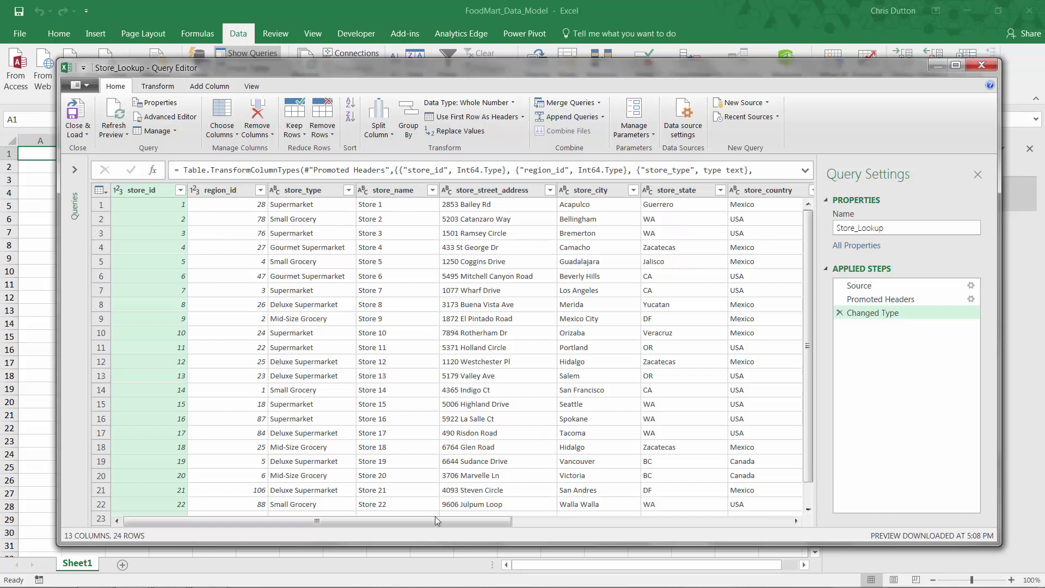
# Step: Scroll across the Store_Lookup preview to review its 13 columns of store data
pyautogui.moveTo(420, 520); pyautogui.dragTo(707, 519)
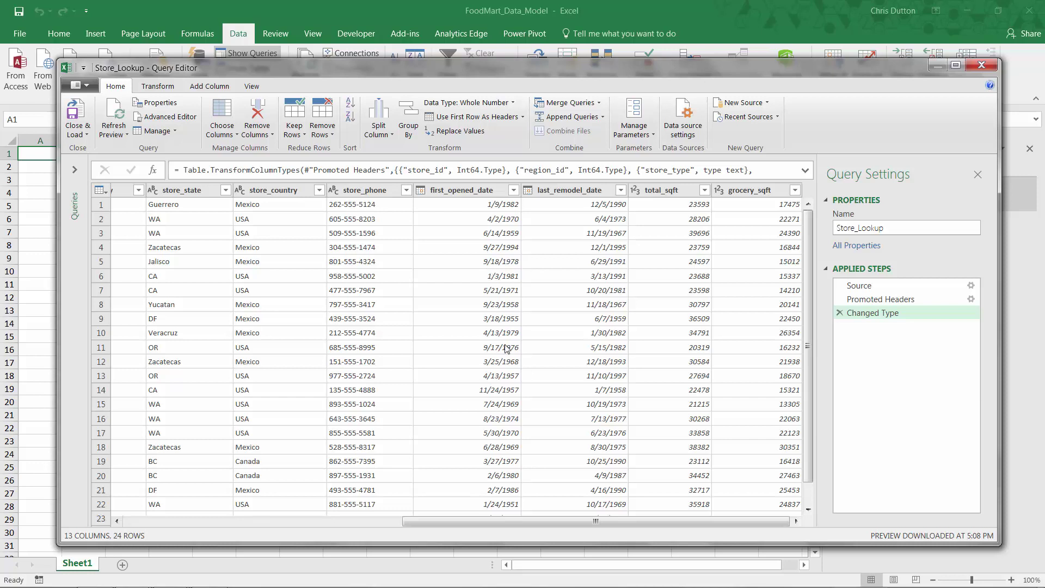
pyautogui.moveTo(531, 521); pyautogui.dragTo(218, 519)
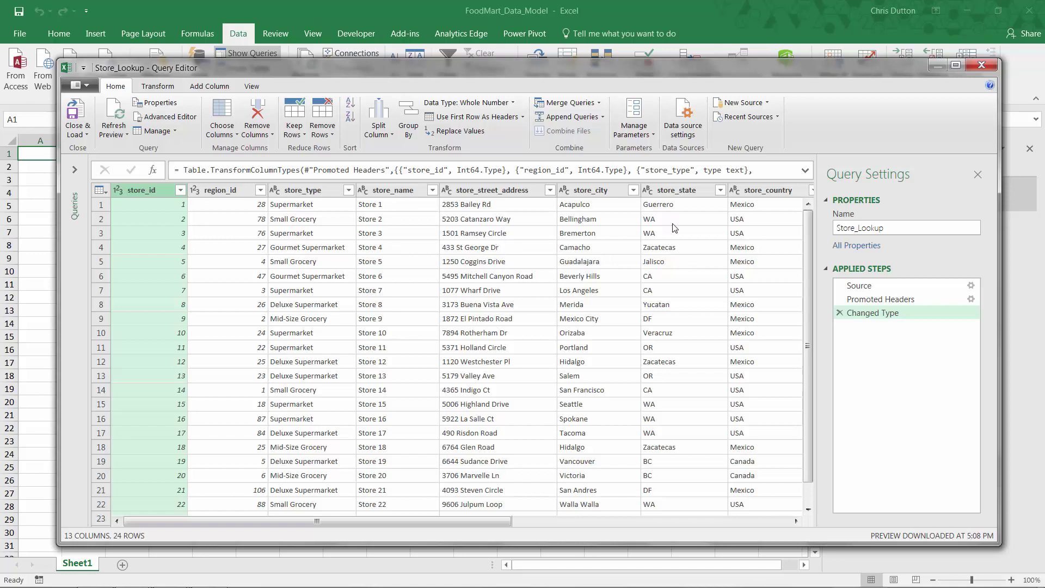
pyautogui.moveTo(359, 521); pyautogui.dragTo(534, 518)
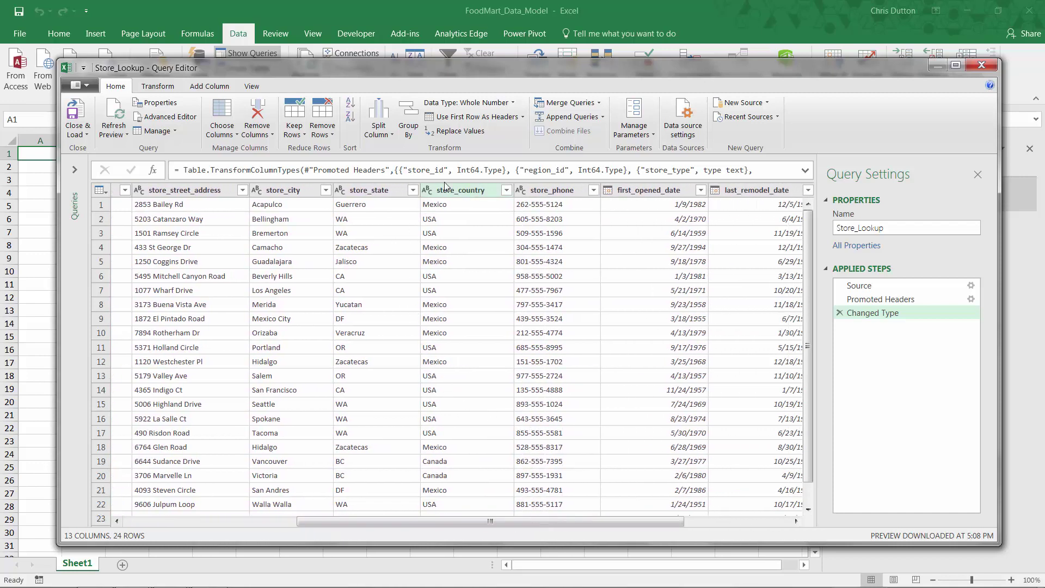
pyautogui.click(467, 191)
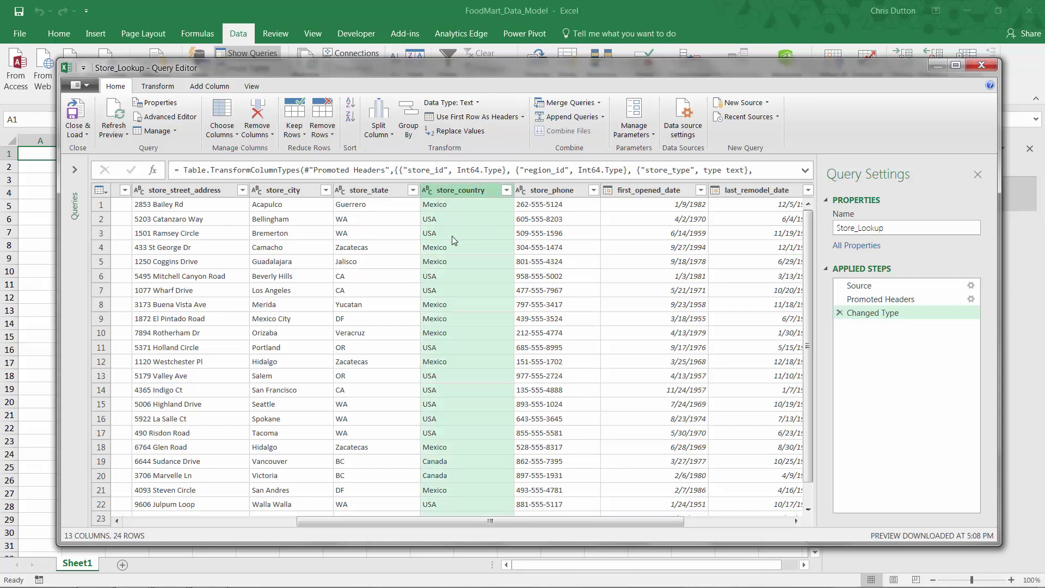
pyautogui.click(213, 91)
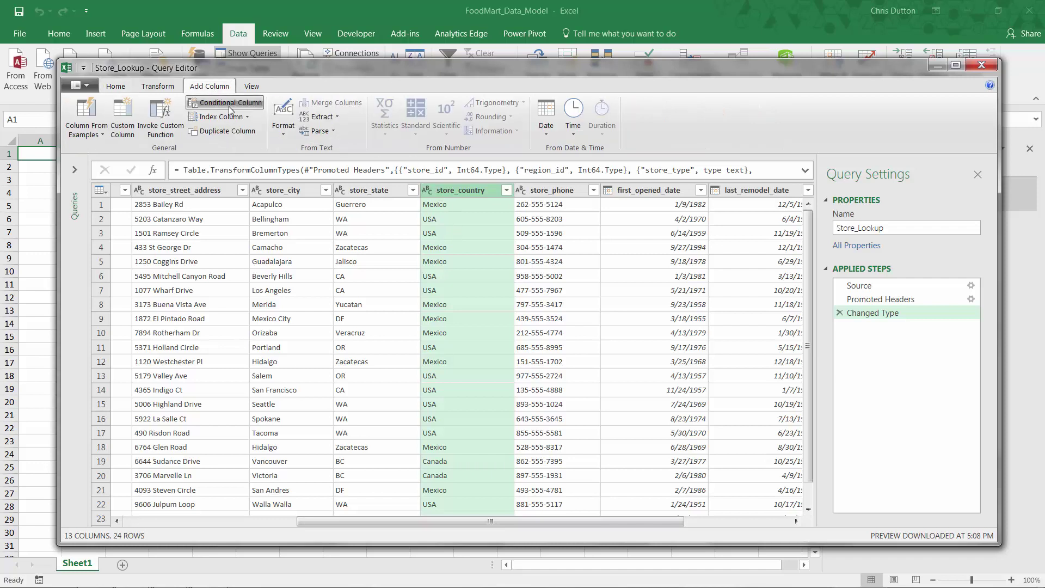
pyautogui.click(292, 129)
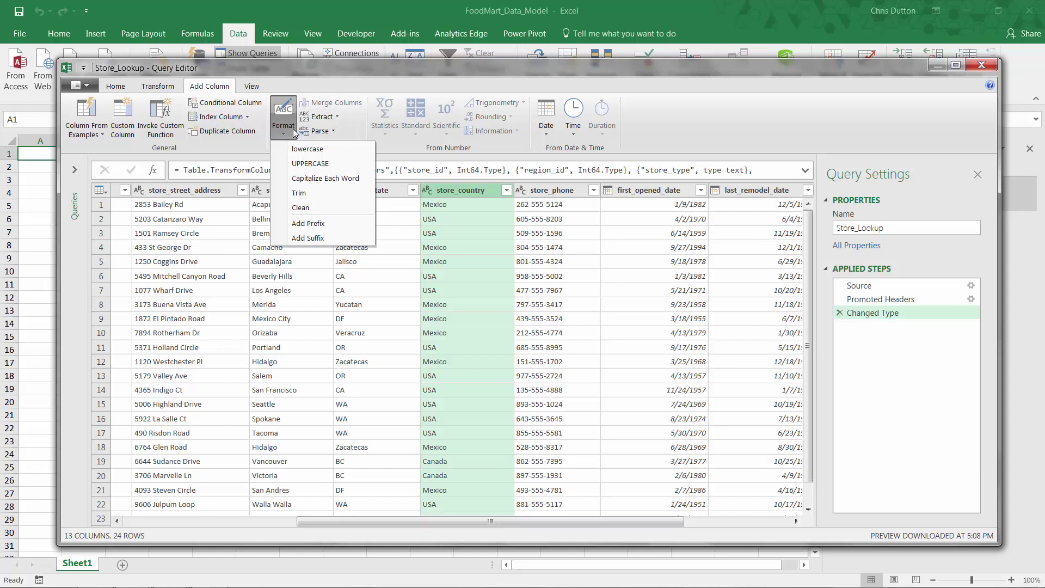
pyautogui.click(344, 163)
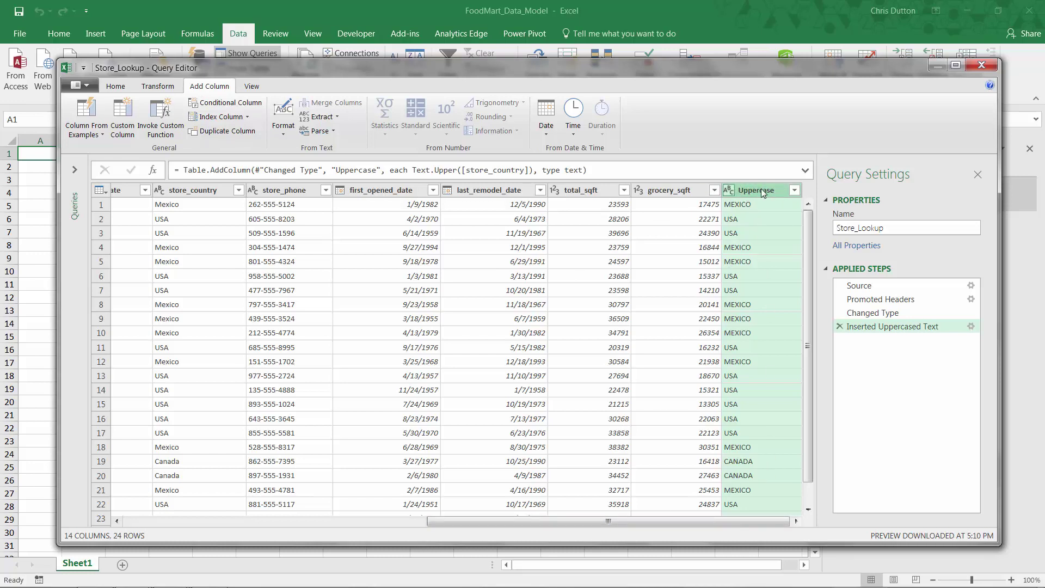
pyautogui.moveTo(619, 519)
pyautogui.mouseDown()
pyautogui.moveTo(565, 521)
pyautogui.moveTo(636, 521)
pyautogui.mouseUp()
pyautogui.moveTo(863, 299); pyautogui.dragTo(849, 329)
pyautogui.click(840, 327)
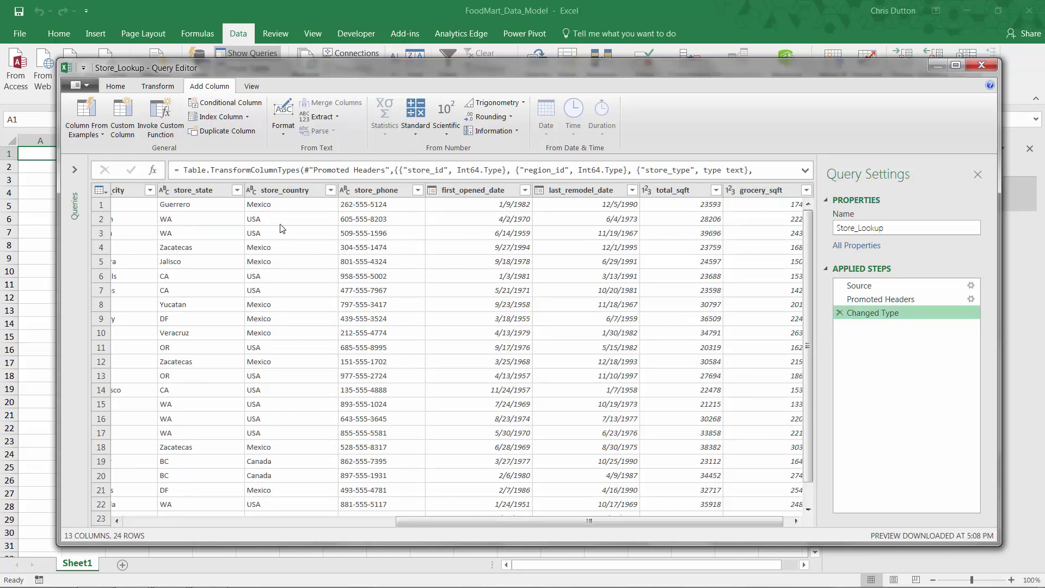
# Step: Convert the store_country values to UPPERCASE in place, giving MEXICO, USA and CANADA
pyautogui.click(282, 190)
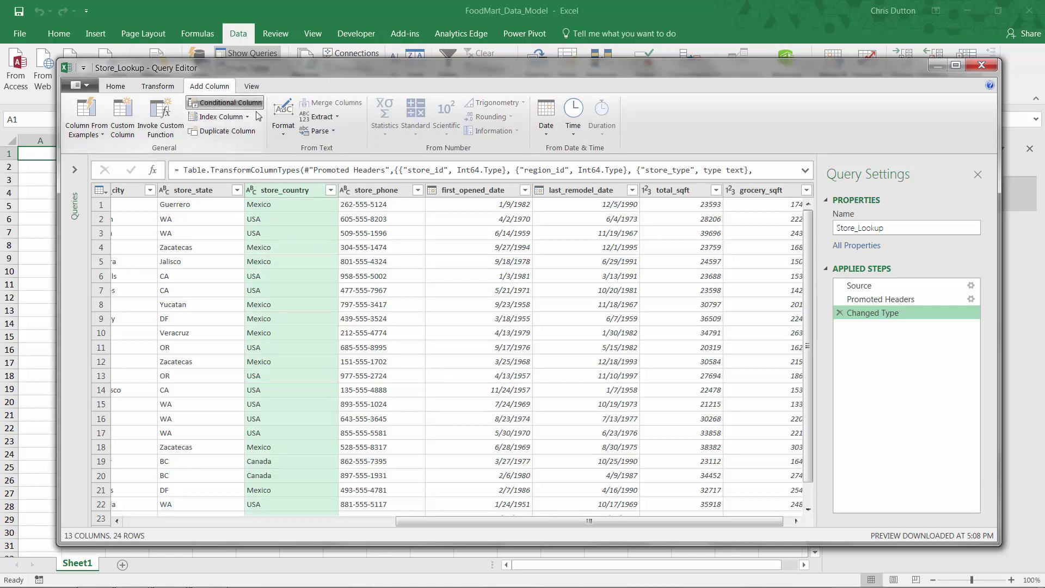
pyautogui.click(158, 86)
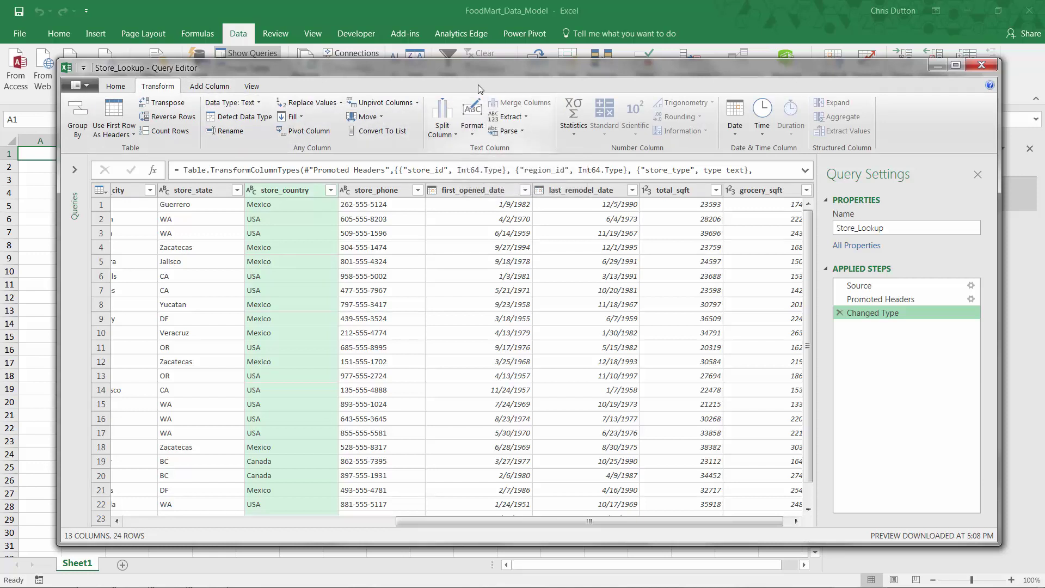
pyautogui.click(472, 133)
pyautogui.click(494, 162)
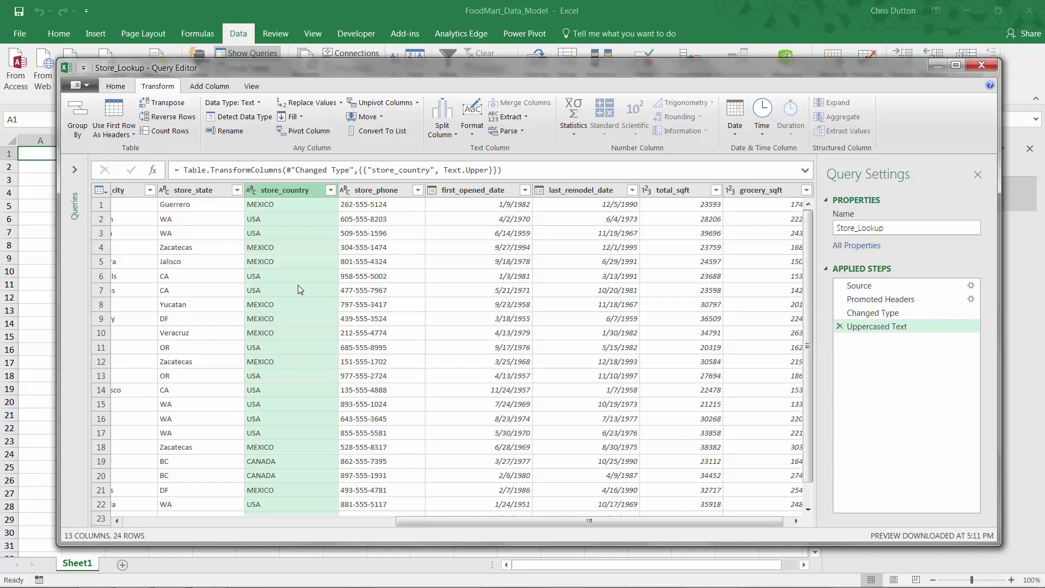
pyautogui.moveTo(468, 521); pyautogui.dragTo(247, 515)
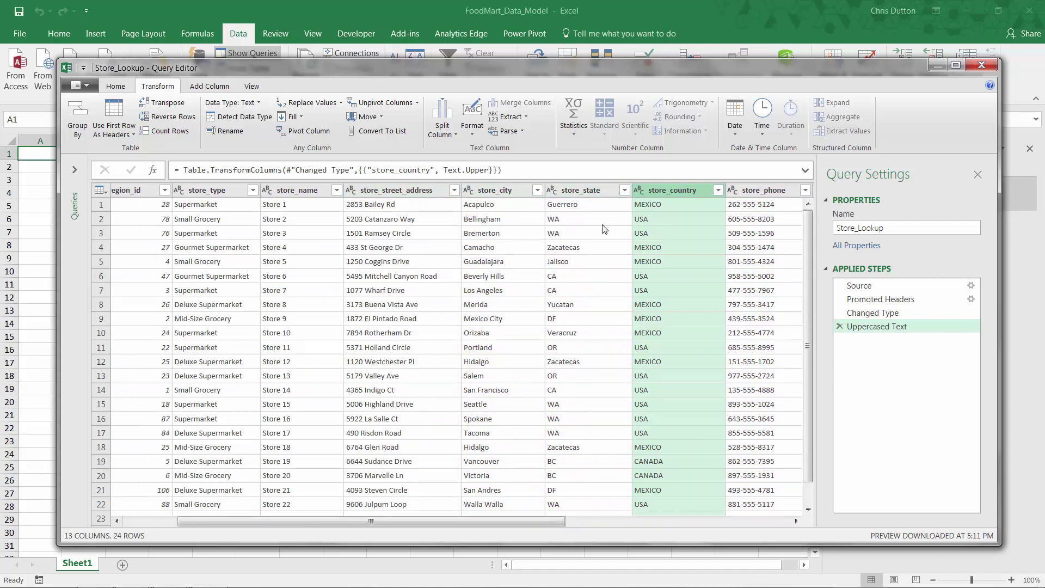
# Step: Merge store_street_address, store_city and store_state with a comma separator into a new full_address column
pyautogui.click(404, 192)
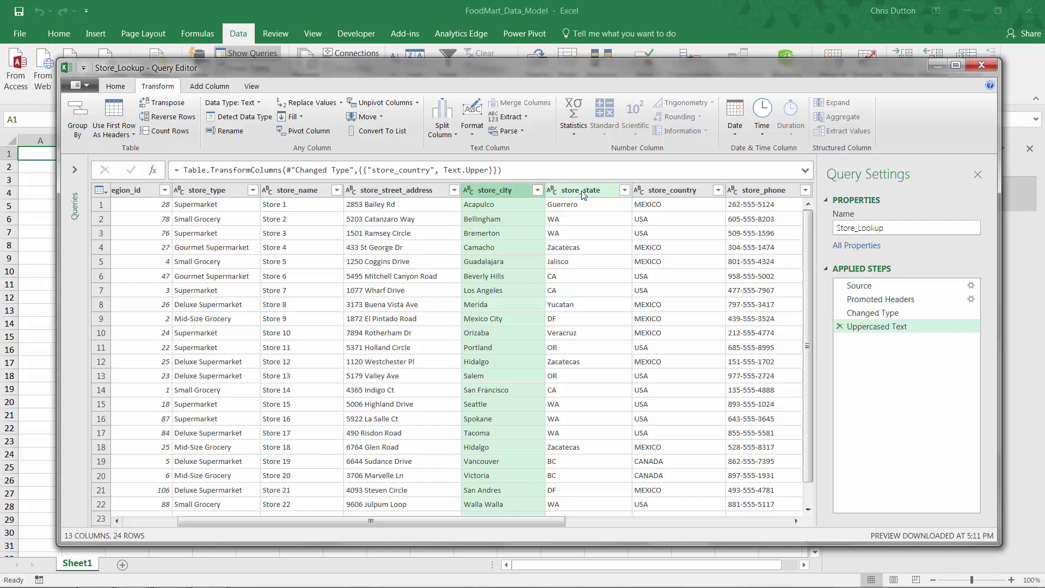
pyautogui.click(582, 195)
pyautogui.click(397, 194)
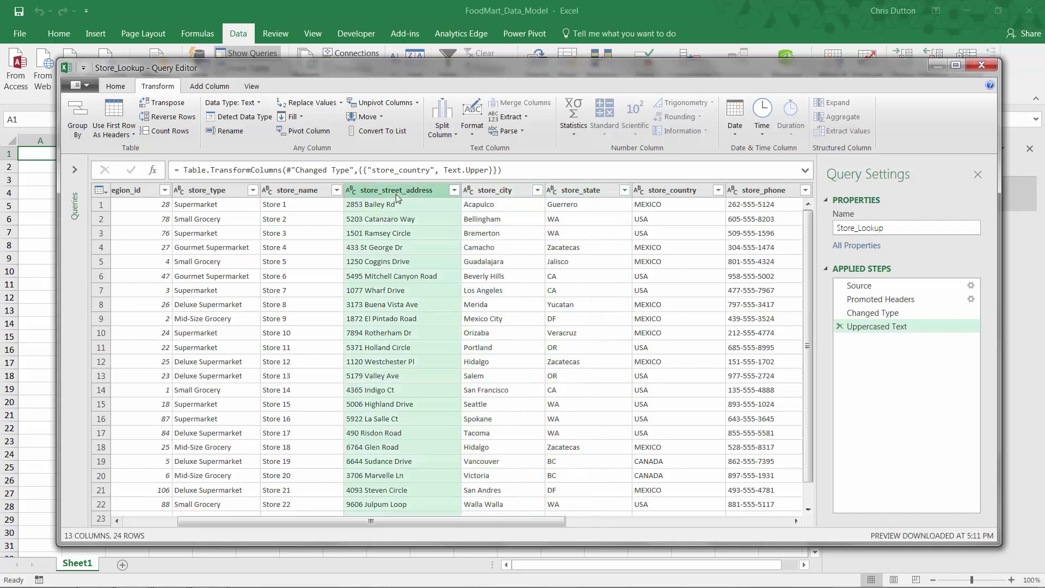
pyautogui.keyDown('shift'); pyautogui.click(585, 193); pyautogui.keyUp('shift')
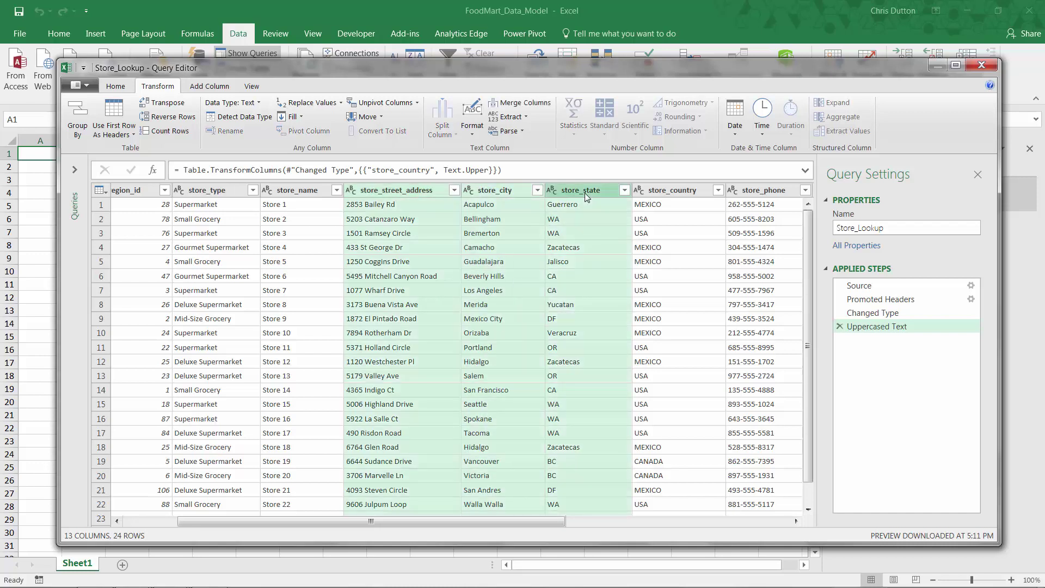
pyautogui.click(207, 87)
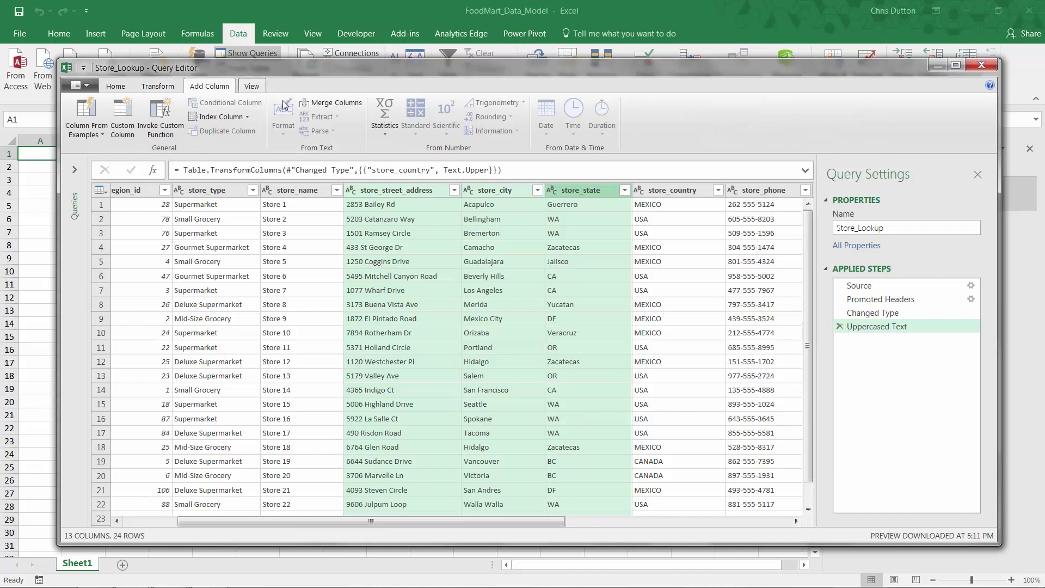
pyautogui.click(343, 104)
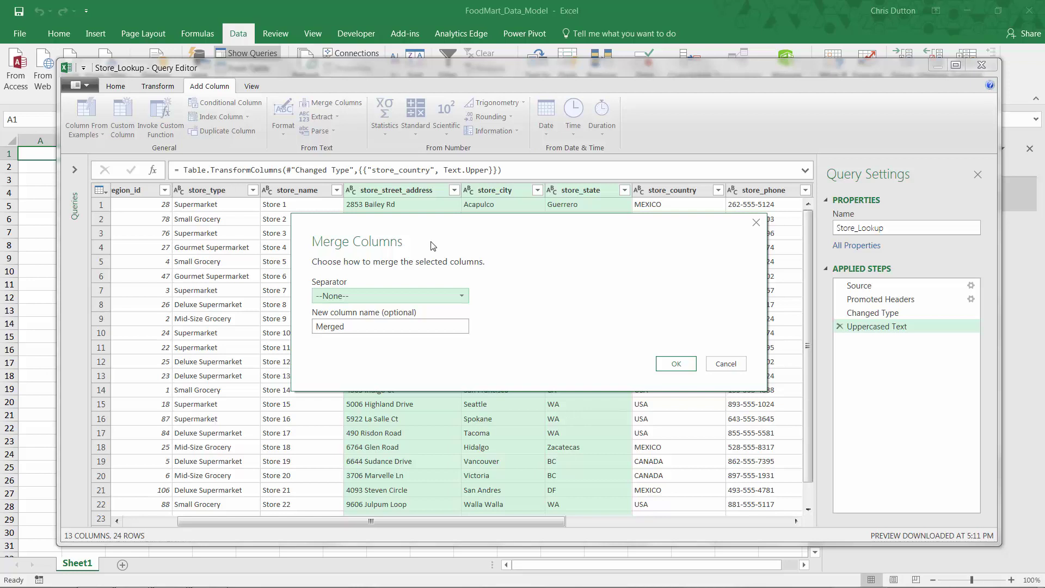
pyautogui.click(461, 297)
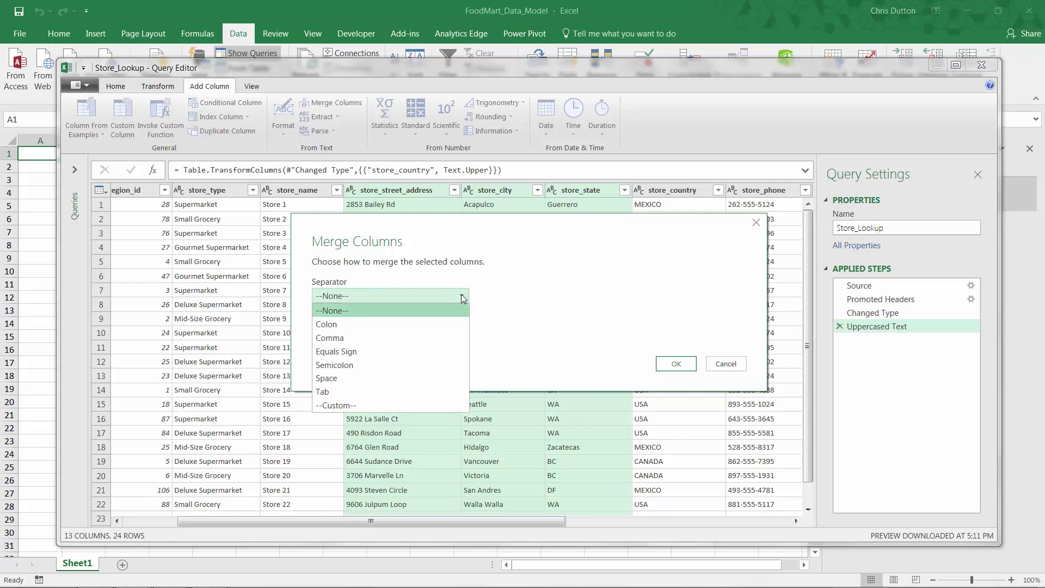
pyautogui.click(347, 338)
pyautogui.doubleClick(399, 327)
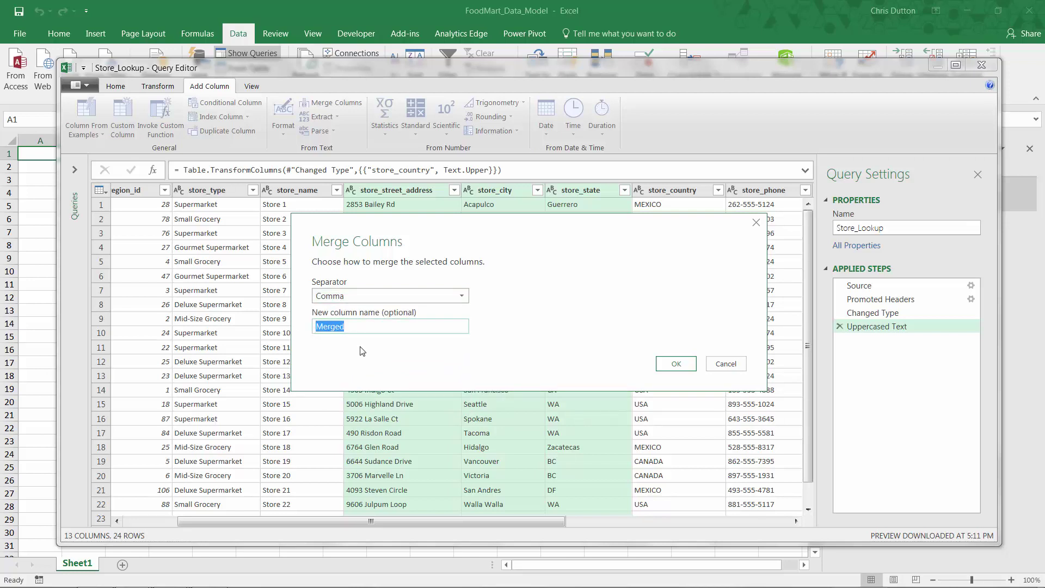
pyautogui.write('full_address')
pyautogui.click(674, 366)
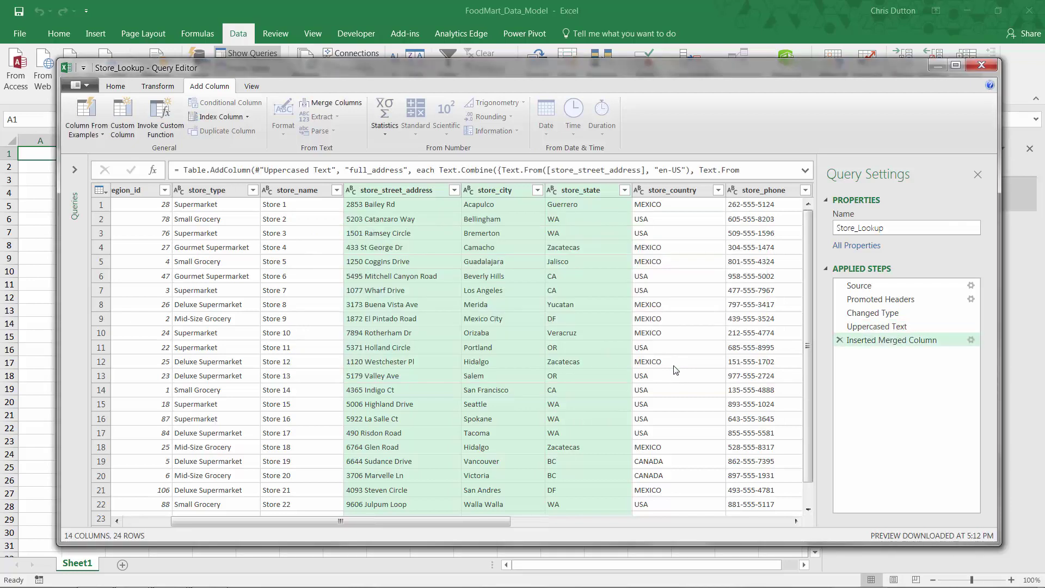
pyautogui.moveTo(455, 518); pyautogui.dragTo(784, 524)
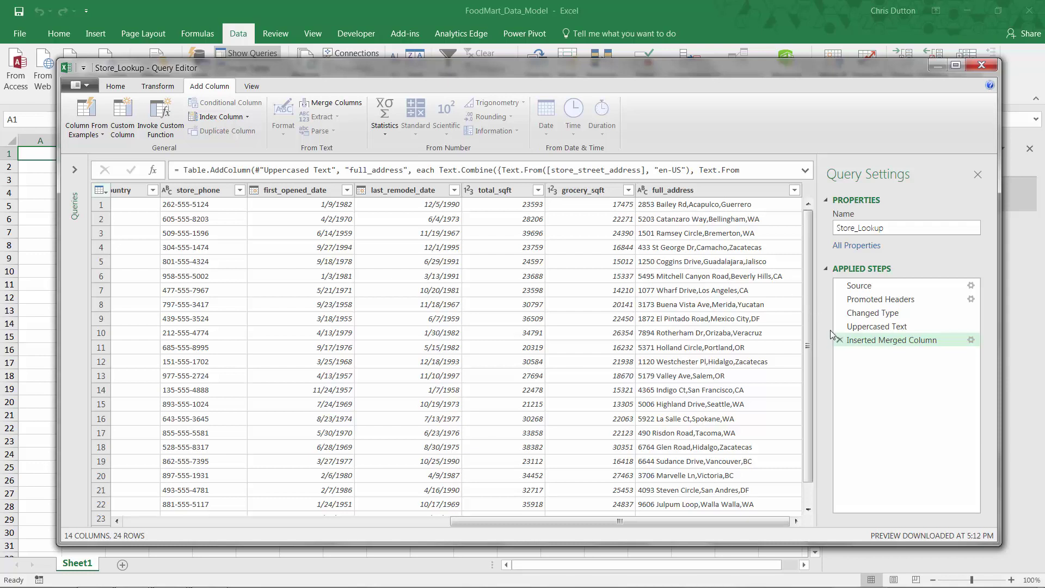
# Step: Change the full_address merge separator to a custom comma plus space
pyautogui.click(971, 341)
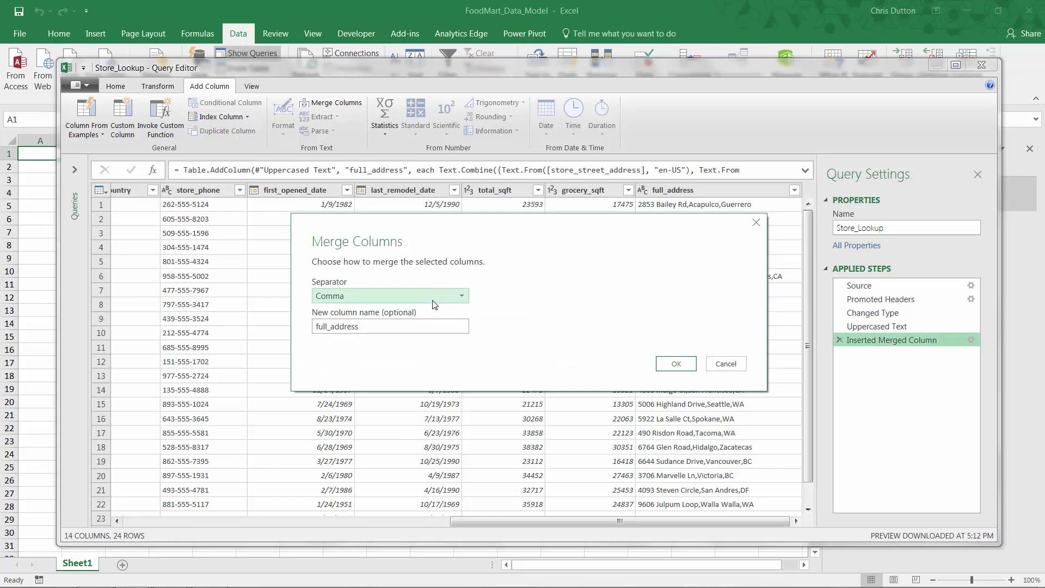
pyautogui.click(432, 299)
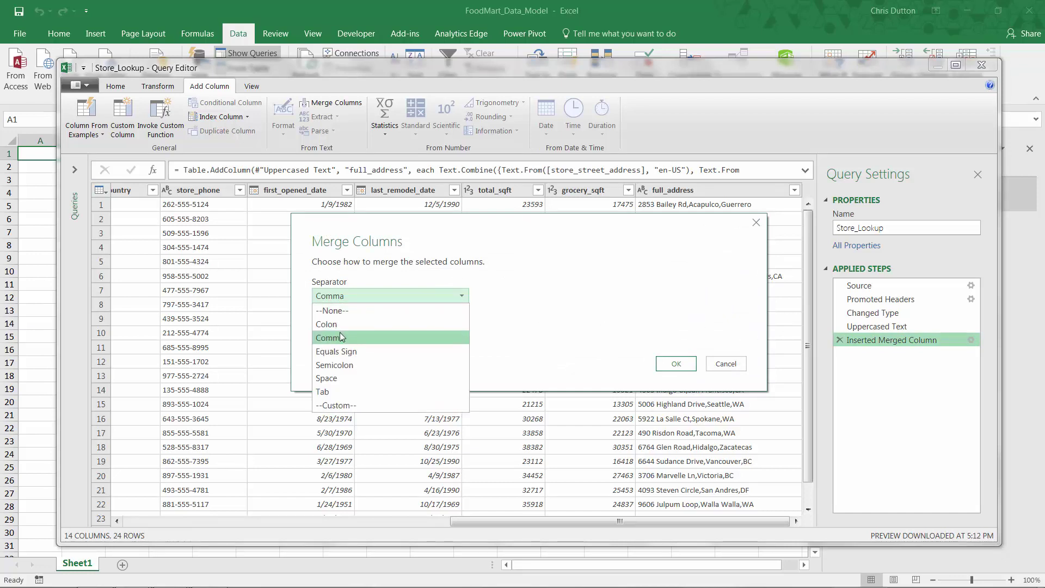
pyautogui.click(330, 408)
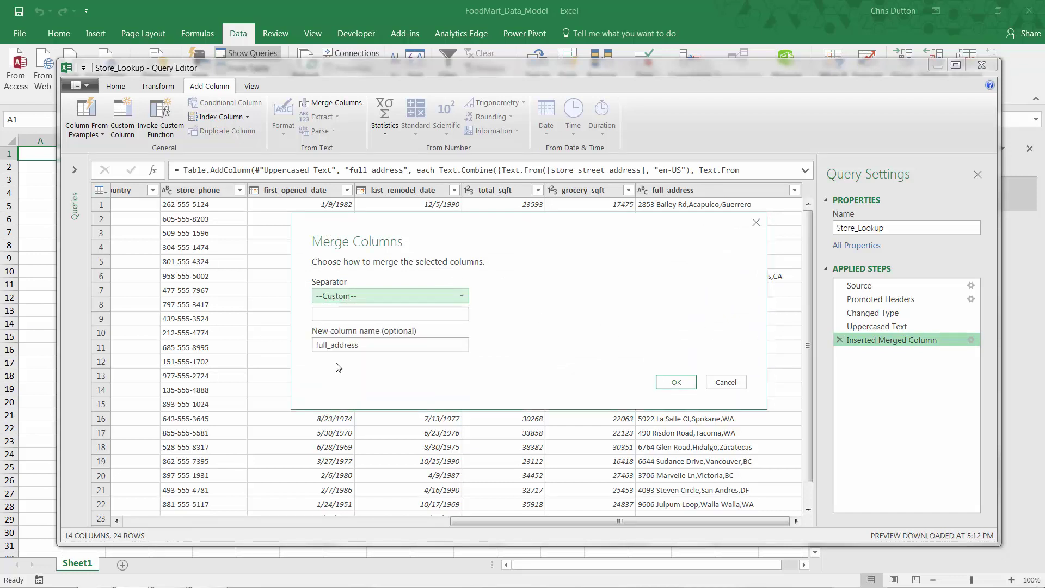
pyautogui.click(342, 313)
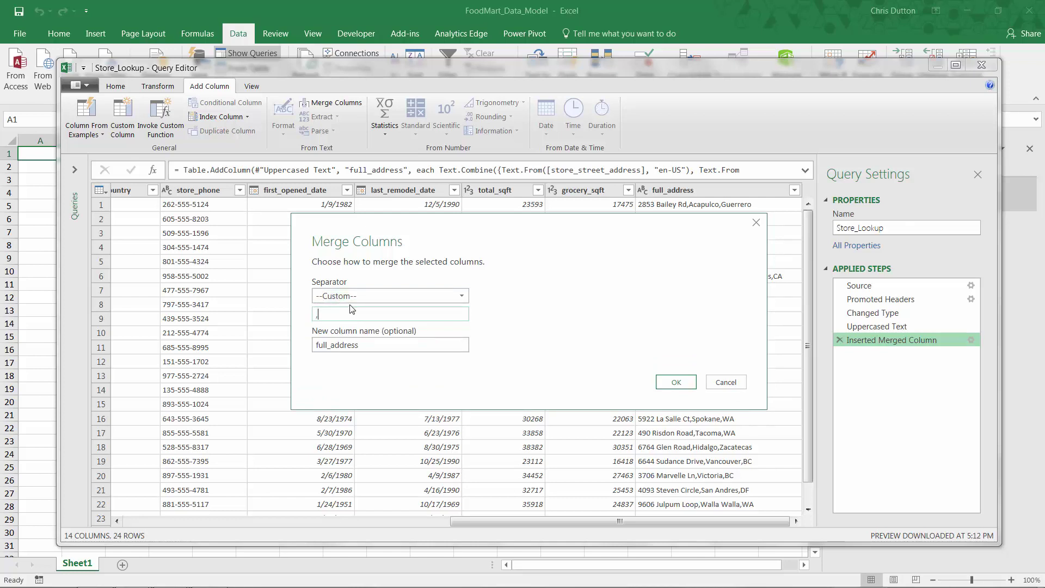
pyautogui.write(',')
pyautogui.click(676, 383)
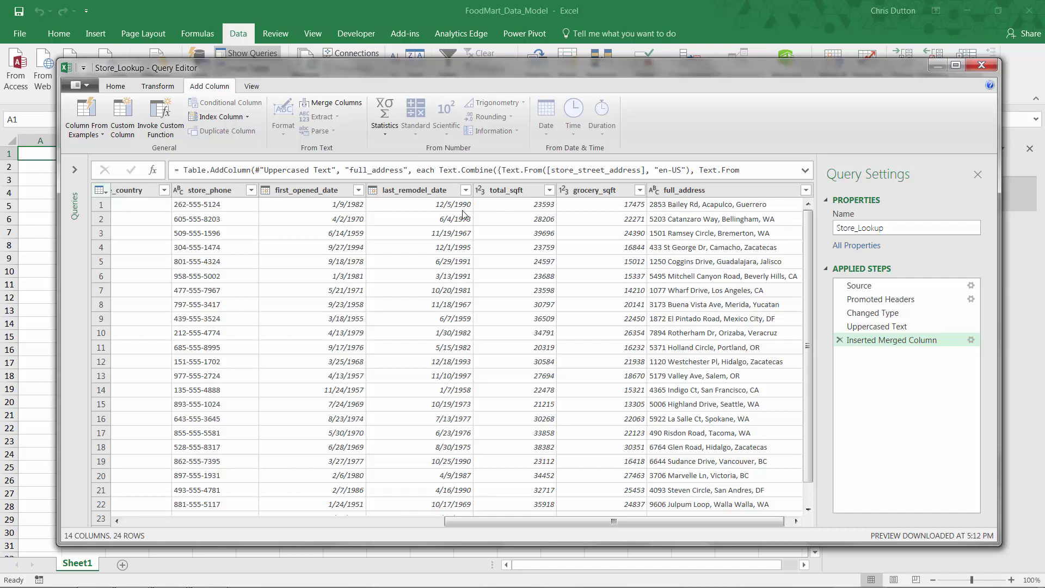
# Step: Extract the first 3 characters of store_phone into a new First Characters column
pyautogui.moveTo(495, 522); pyautogui.dragTo(422, 521)
pyautogui.click(346, 190)
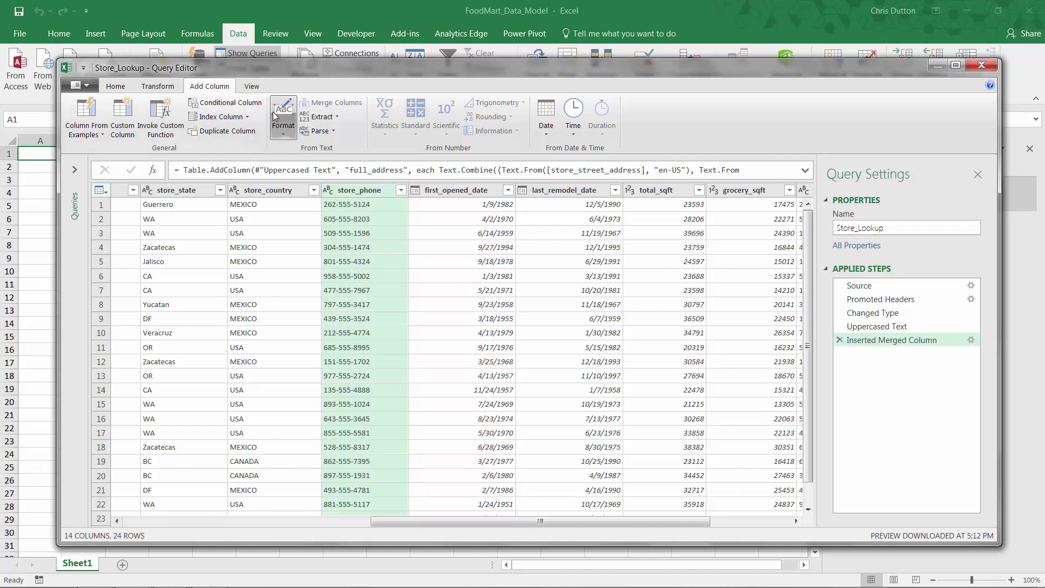
pyautogui.click(322, 117)
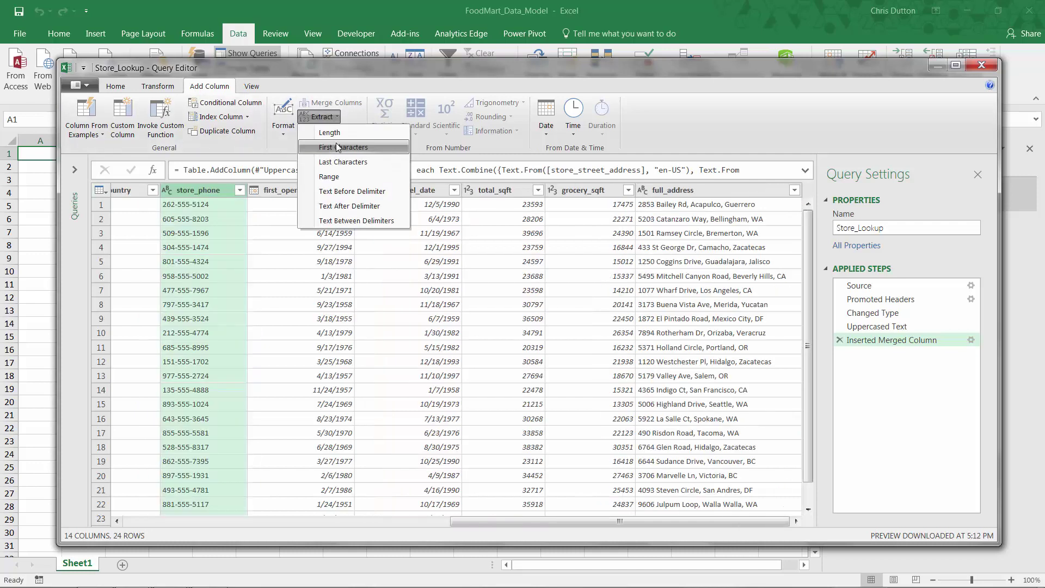
pyautogui.click(336, 146)
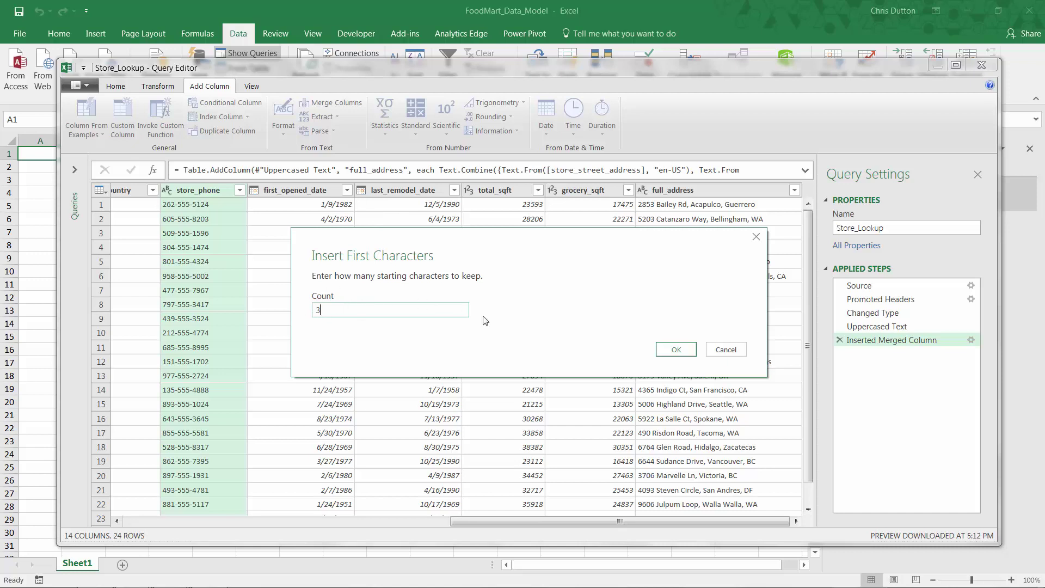
pyautogui.click(675, 349)
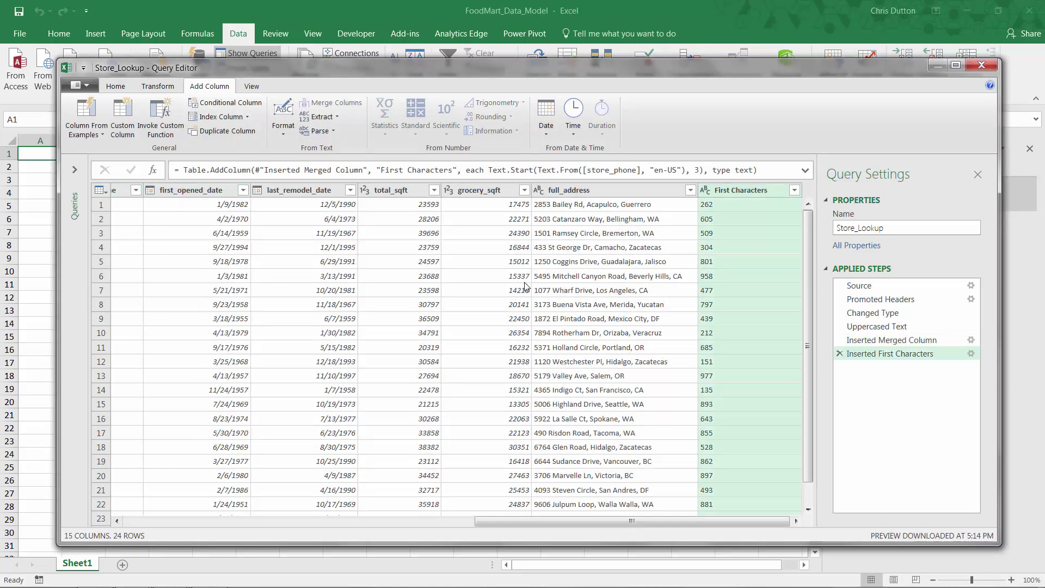
# Step: Rename the First Characters column to area_code
pyautogui.doubleClick(732, 192)
pyautogui.write('area_code')
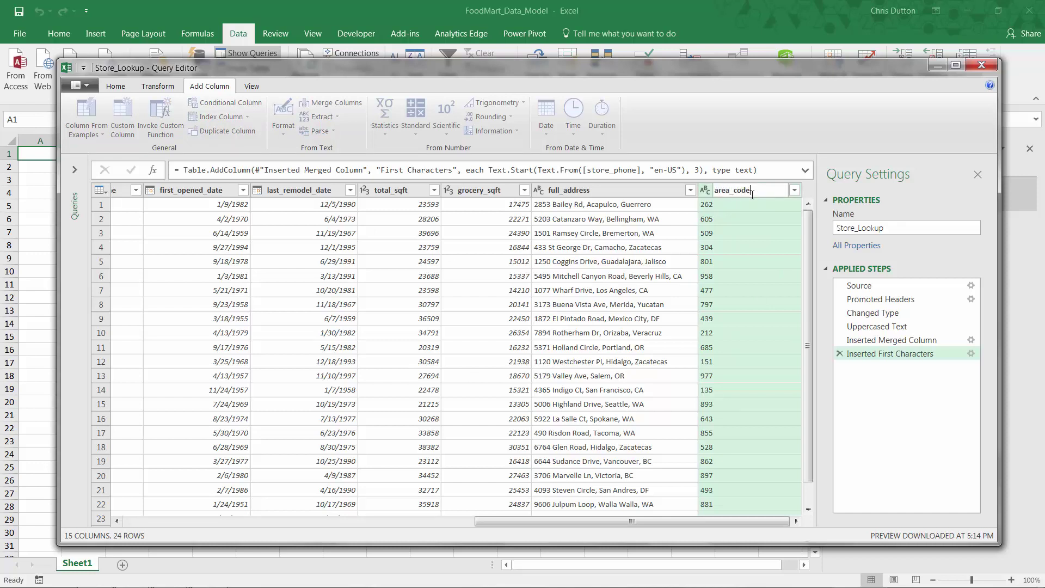
pyautogui.press('Return')
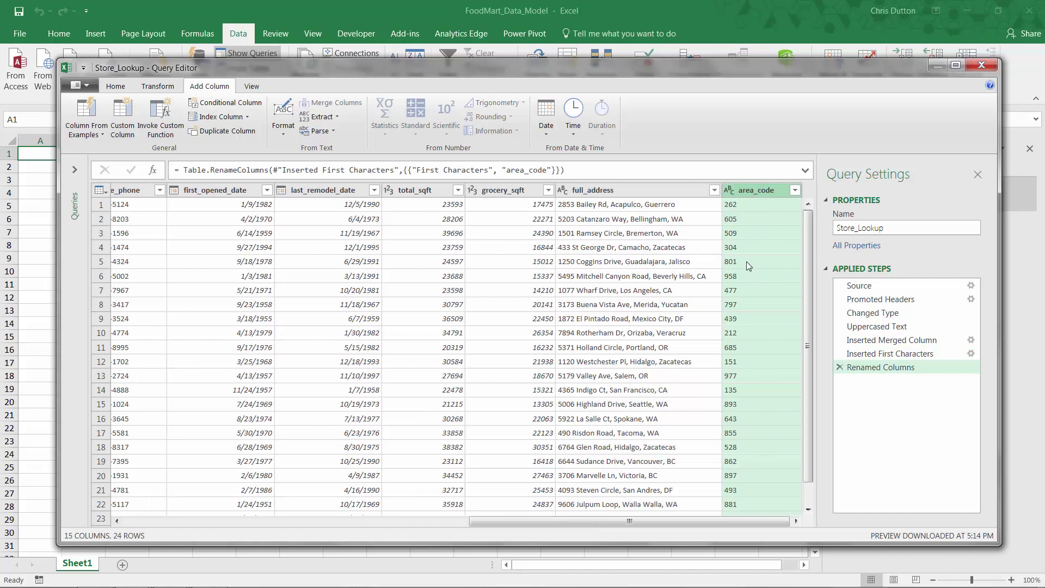
pyautogui.moveTo(665, 523); pyautogui.dragTo(570, 521)
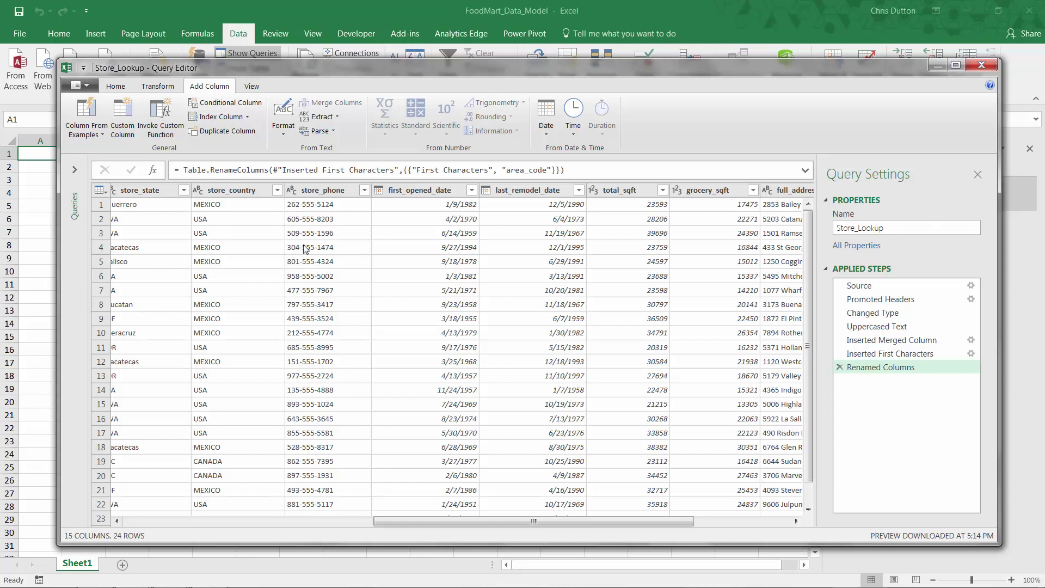
# Step: Extract the store_phone text before the '-' delimiter into a new Text Before Delimiter column
pyautogui.click(313, 192)
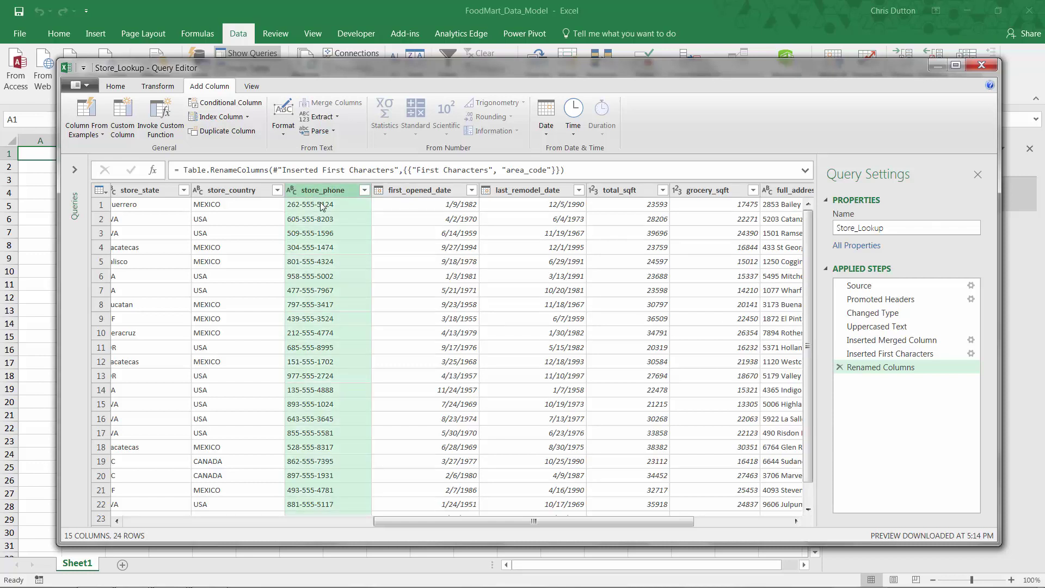
pyautogui.click(321, 117)
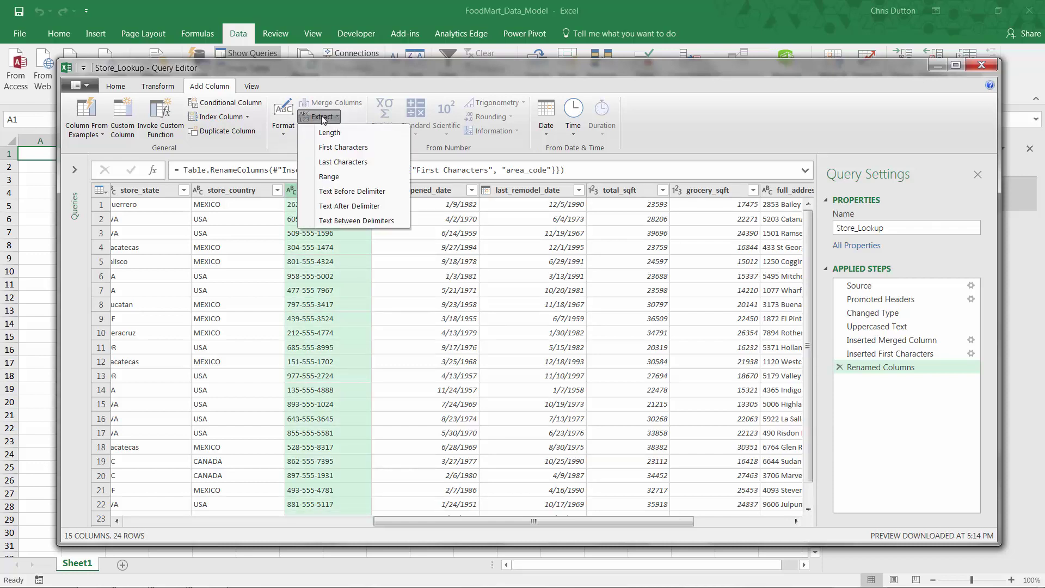
pyautogui.click(384, 192)
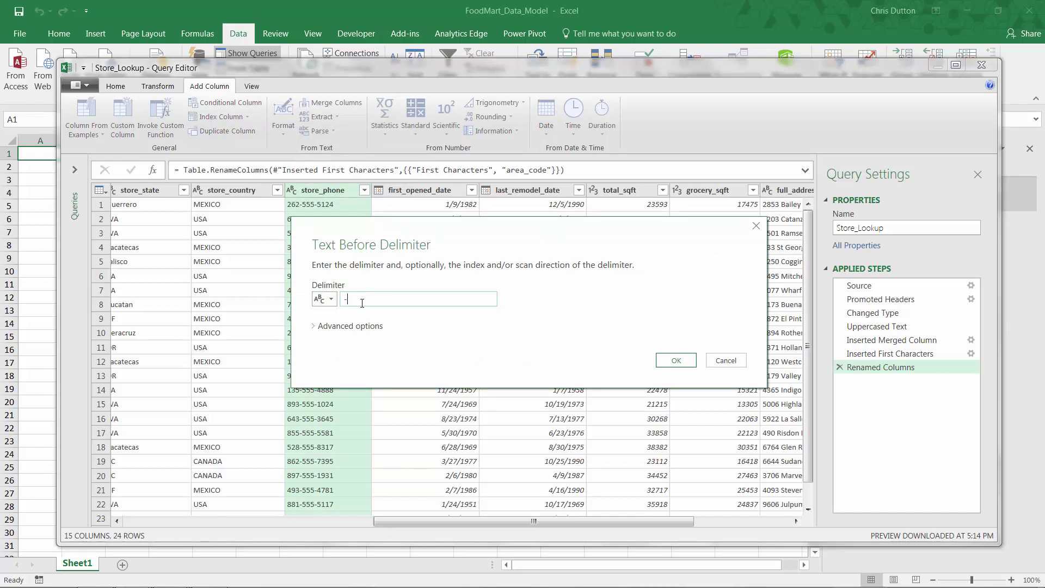
pyautogui.click(671, 360)
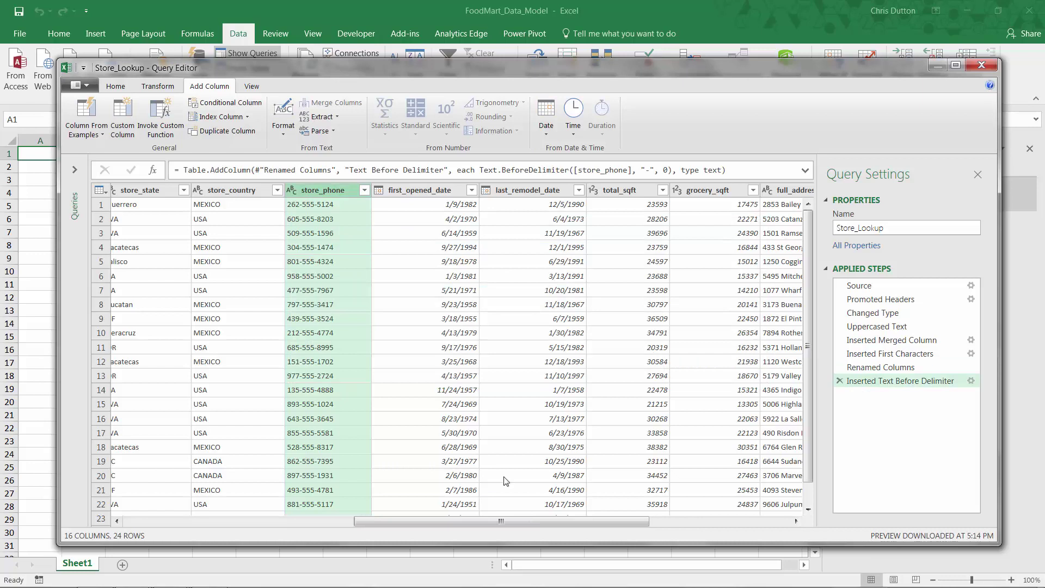
pyautogui.moveTo(495, 520); pyautogui.dragTo(711, 521)
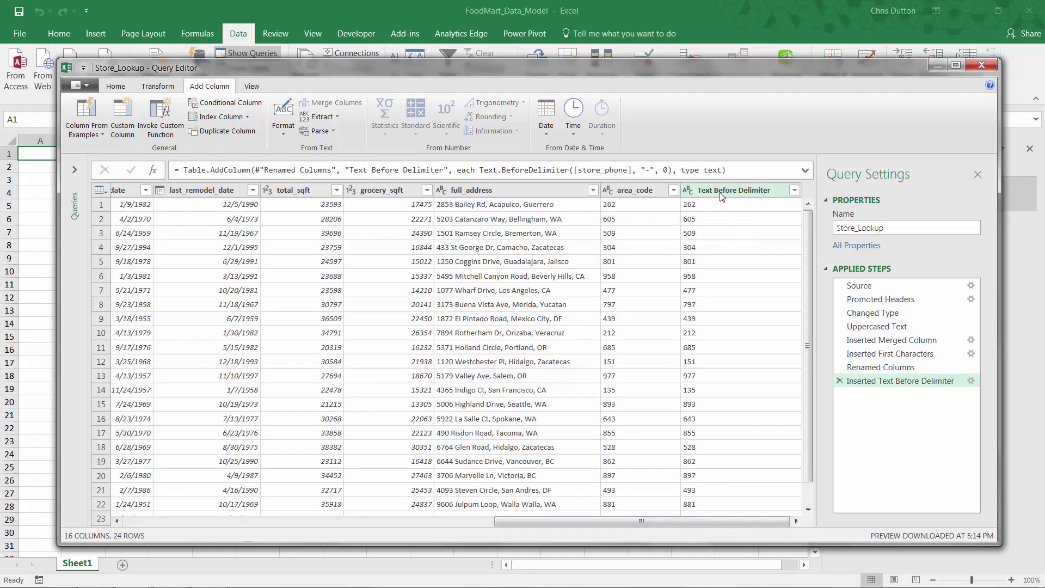
# Step: Delete the old area_code column and rename Text Before Delimiter to area_code
pyautogui.rightClick(632, 190)
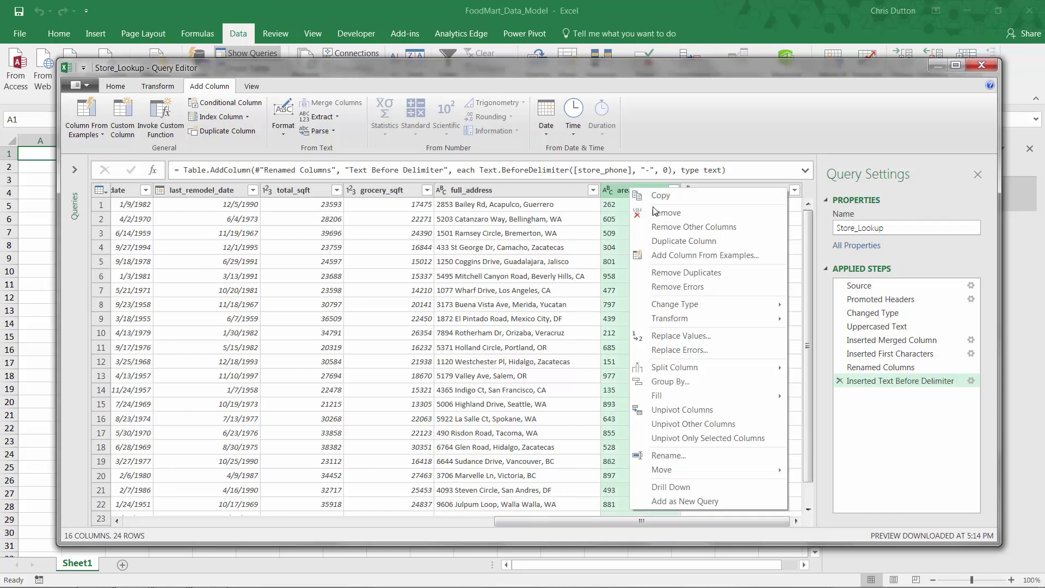
pyautogui.click(661, 212)
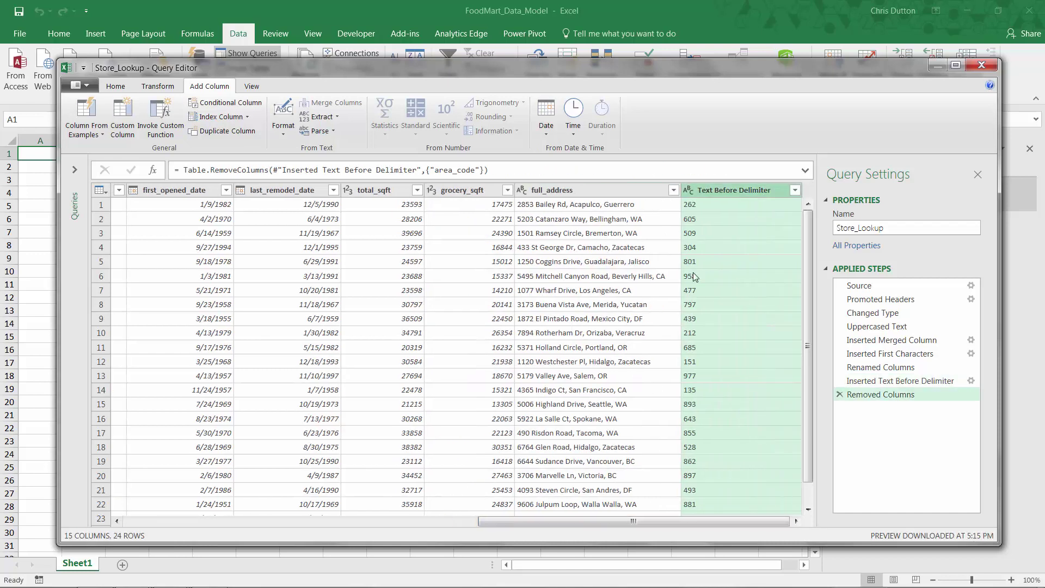
pyautogui.doubleClick(719, 190)
pyautogui.write('area_code')
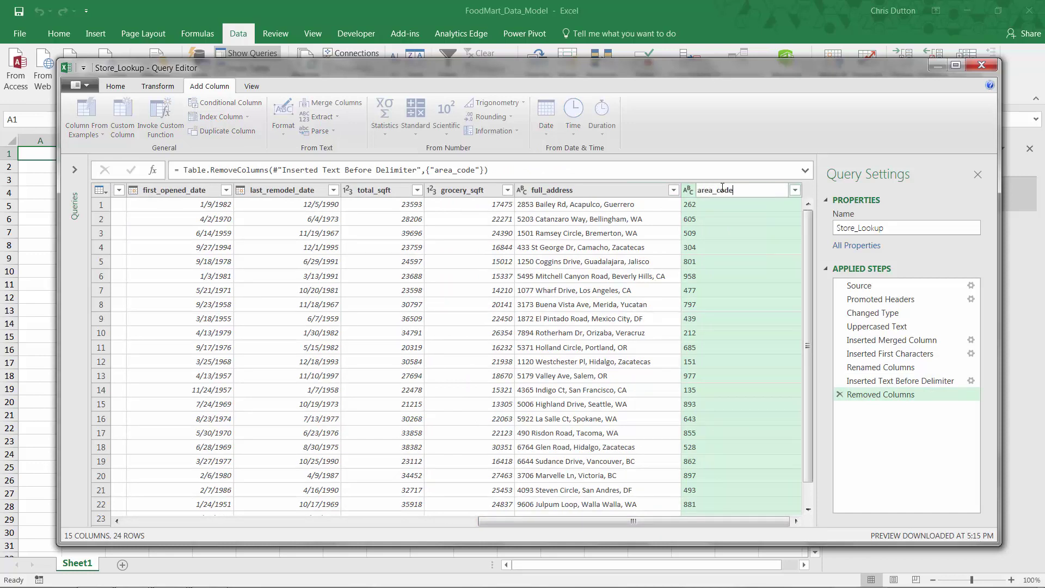
pyautogui.press('Return')
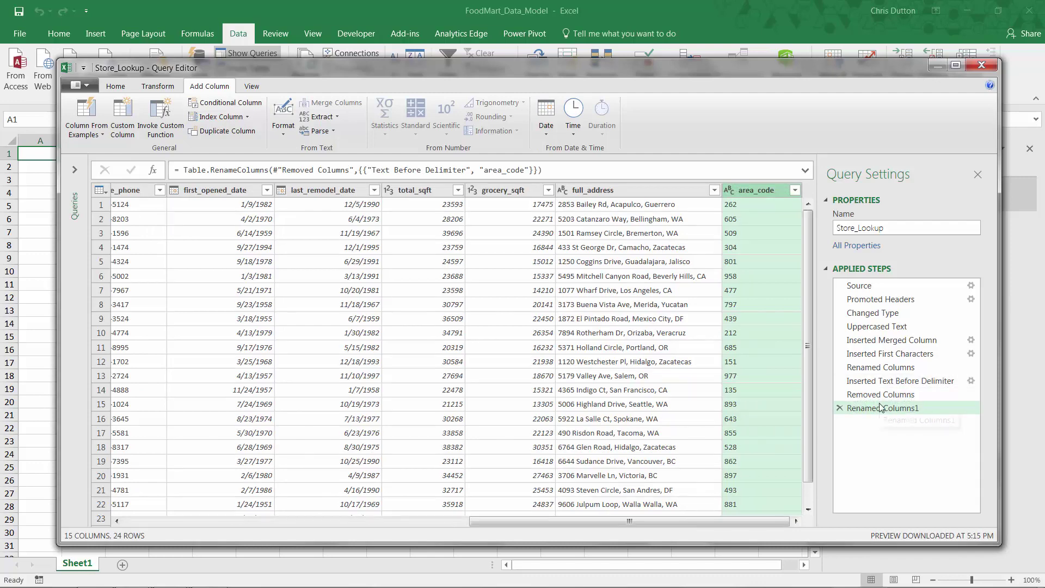
pyautogui.click(882, 367)
pyautogui.click(882, 353)
pyautogui.click(880, 340)
pyautogui.click(877, 326)
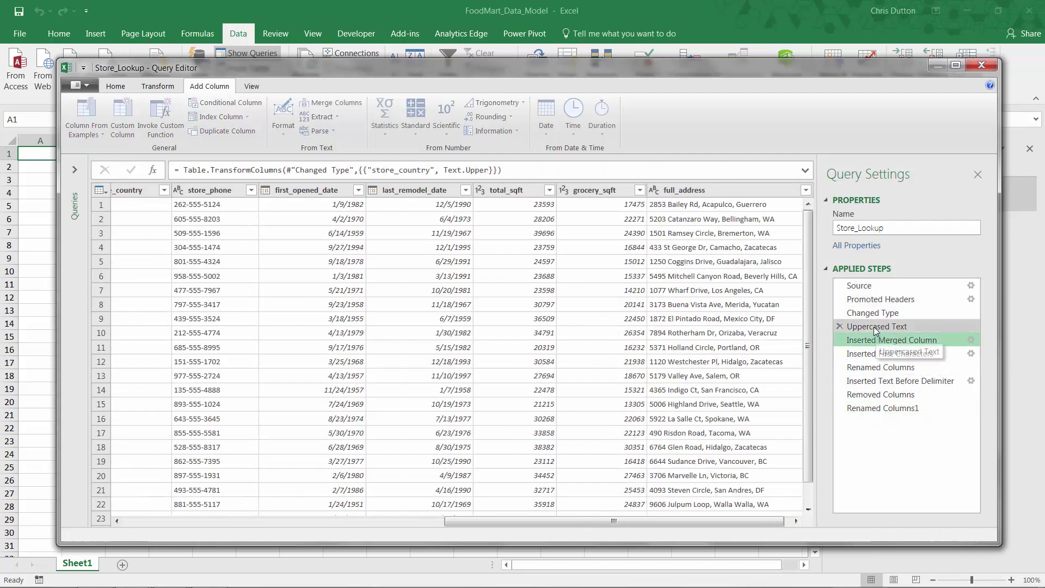
pyautogui.click(874, 314)
pyautogui.click(875, 327)
pyautogui.click(877, 340)
pyautogui.click(878, 353)
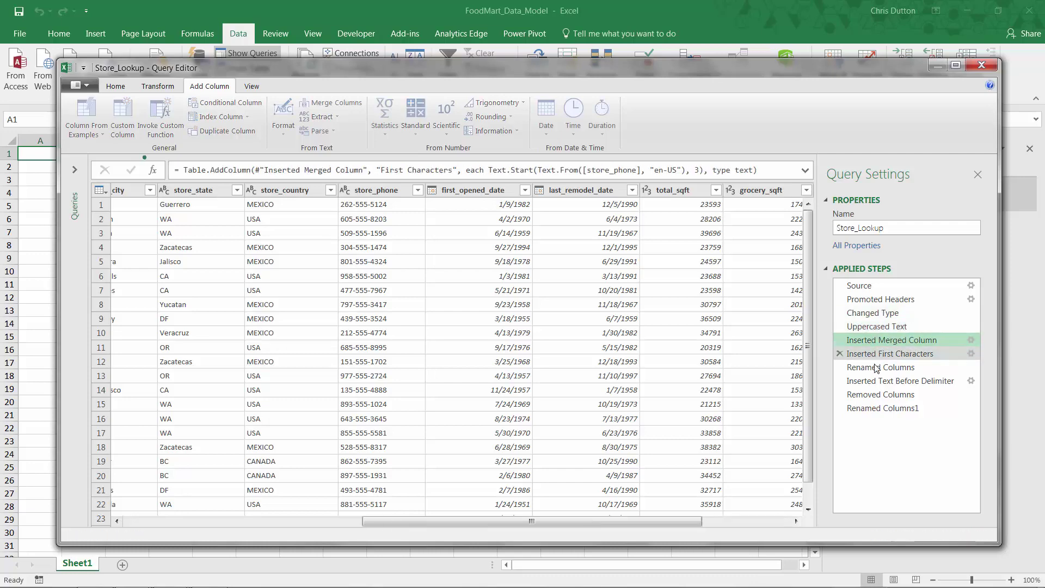
pyautogui.click(879, 366)
pyautogui.click(880, 380)
pyautogui.click(875, 407)
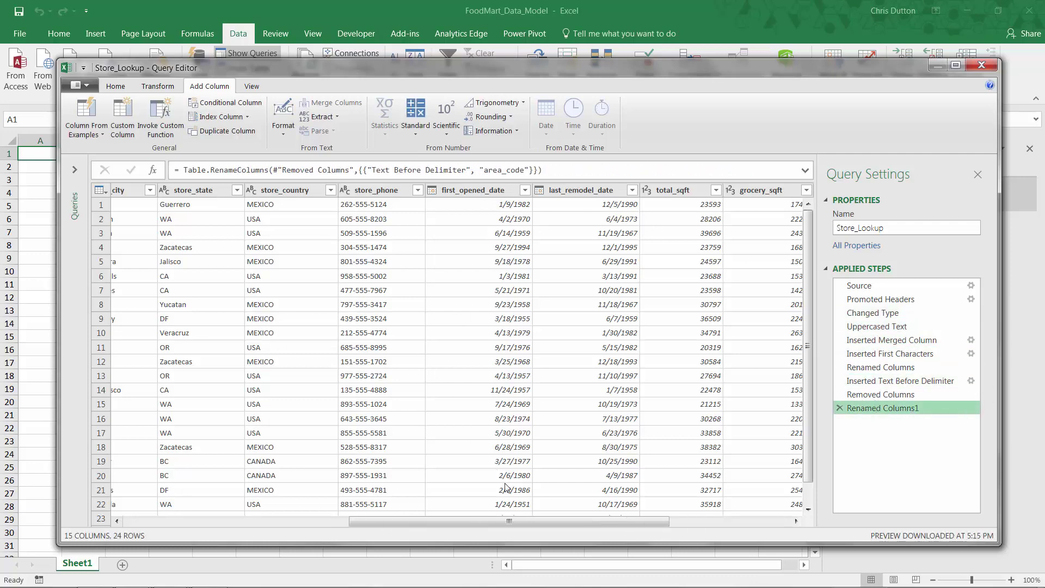
pyautogui.moveTo(506, 521); pyautogui.dragTo(632, 521)
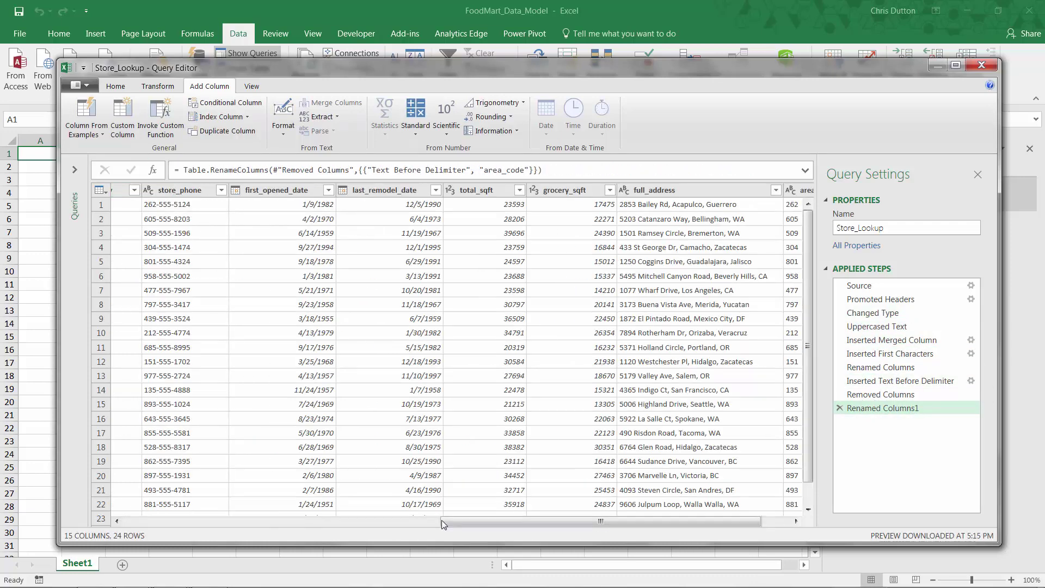
pyautogui.moveTo(442, 520); pyautogui.dragTo(121, 524)
# Step: Close & Load Store_Lookup as a connection only, added to the Data Model with 24 rows
pyautogui.click(155, 505)
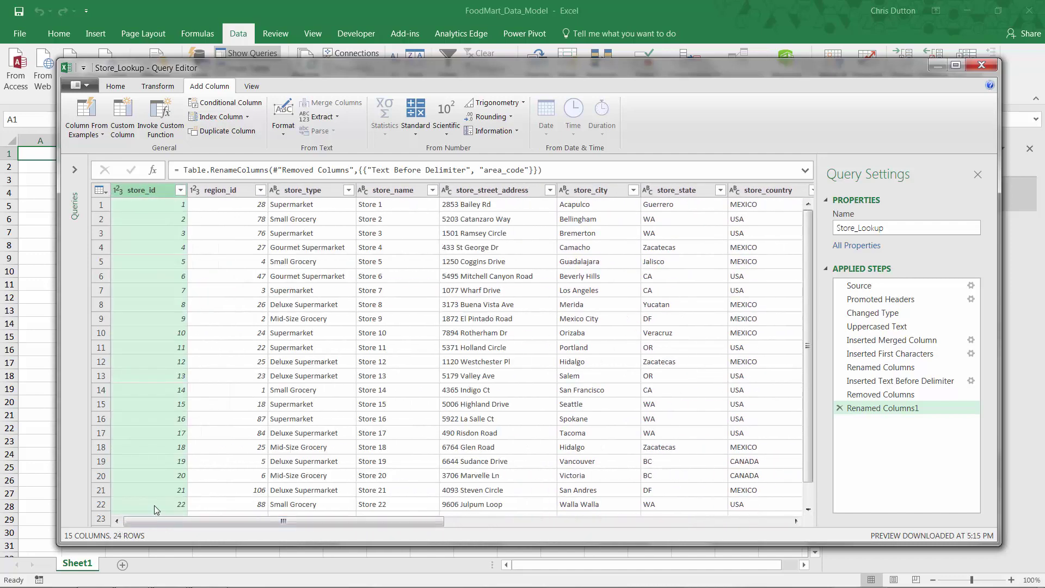
pyautogui.click(86, 85)
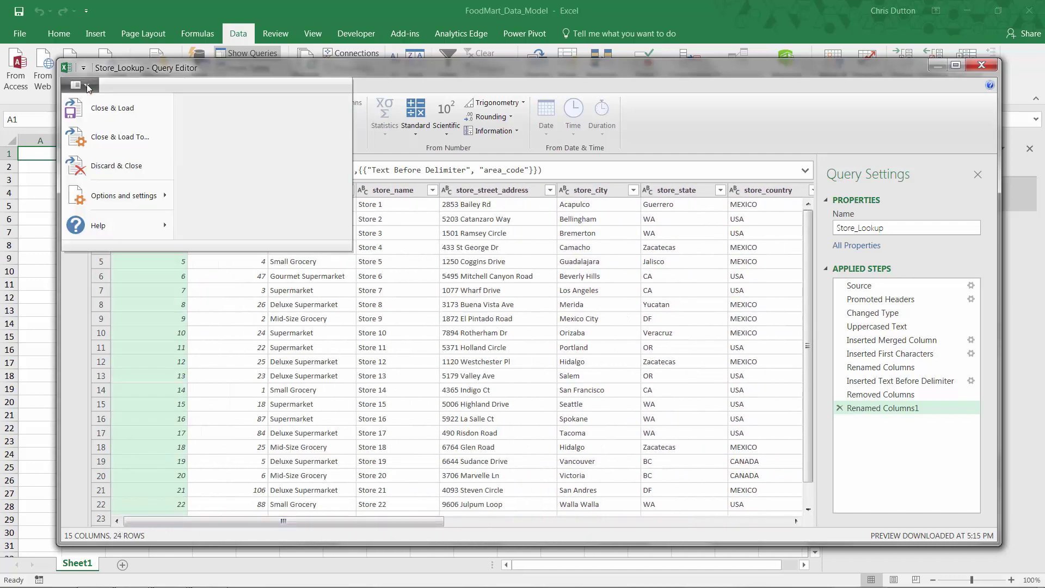
pyautogui.click(86, 86)
pyautogui.click(117, 88)
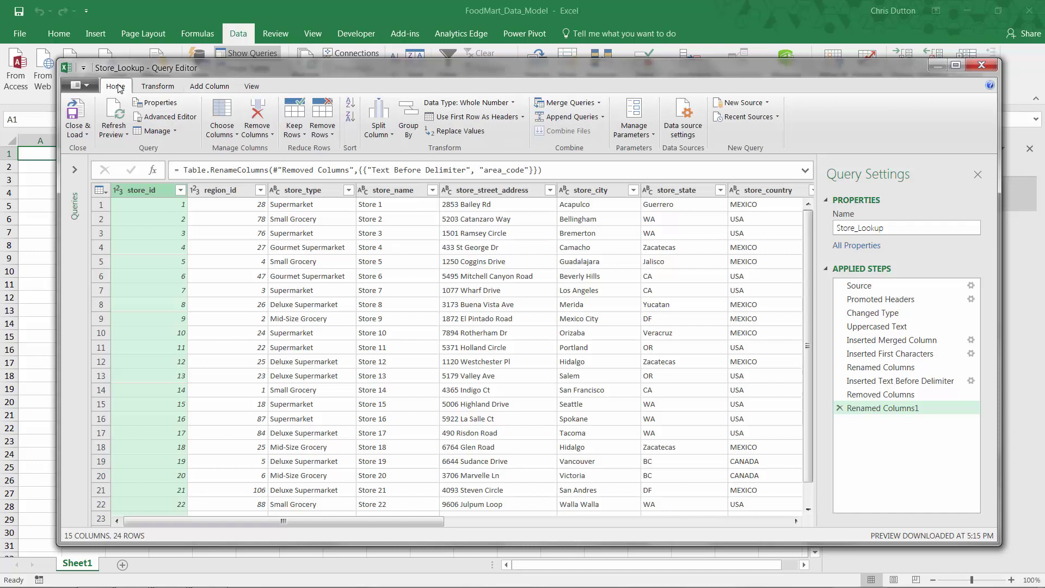
pyautogui.click(88, 86)
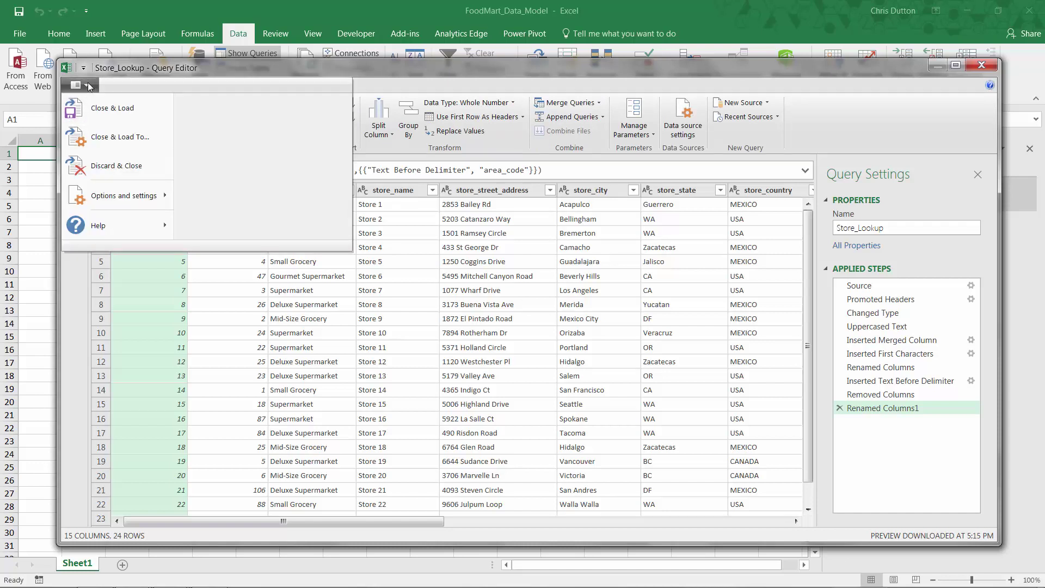
pyautogui.click(131, 138)
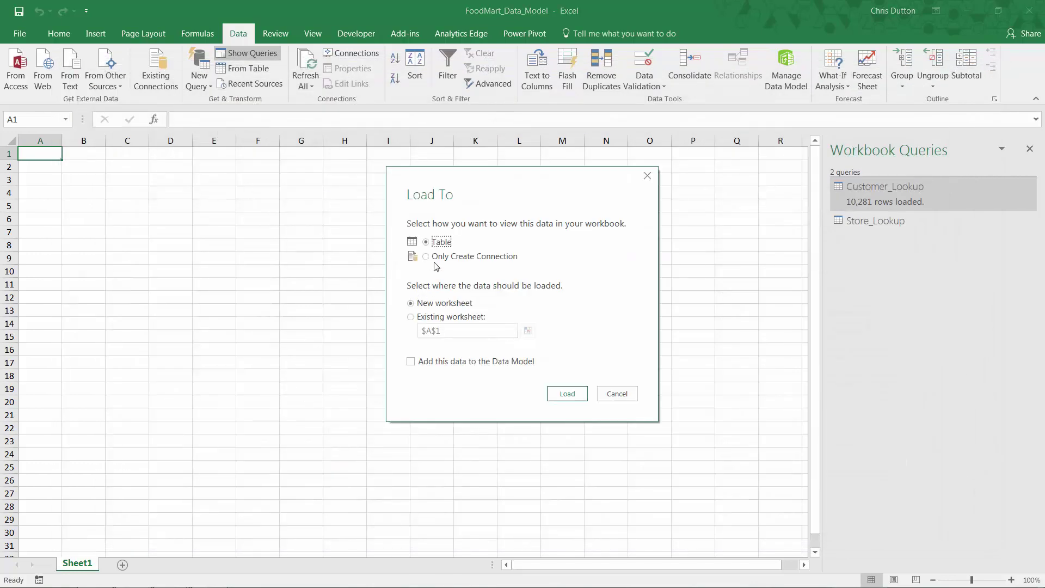
pyautogui.click(438, 257)
pyautogui.click(411, 362)
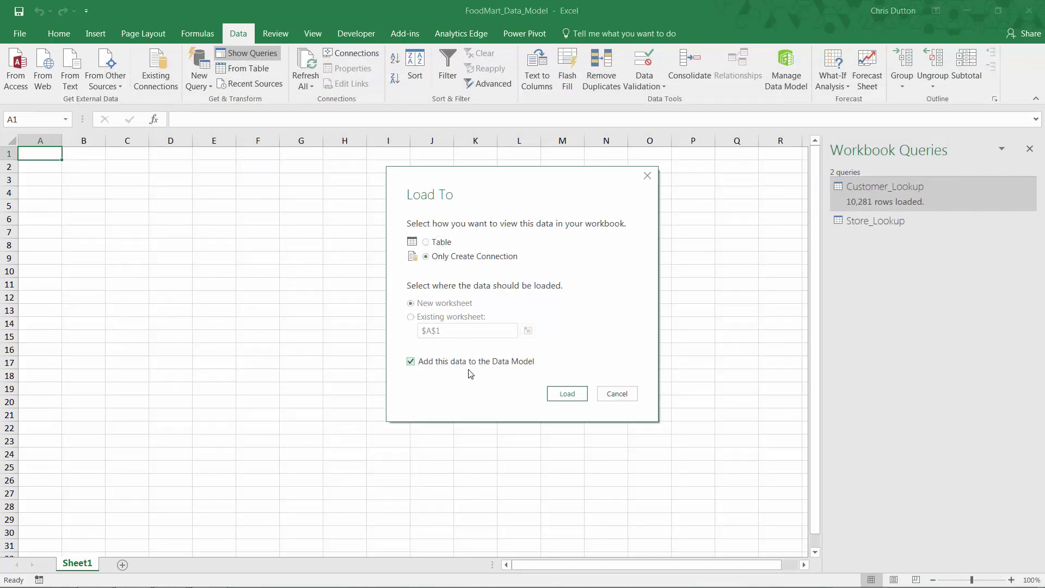
pyautogui.click(563, 395)
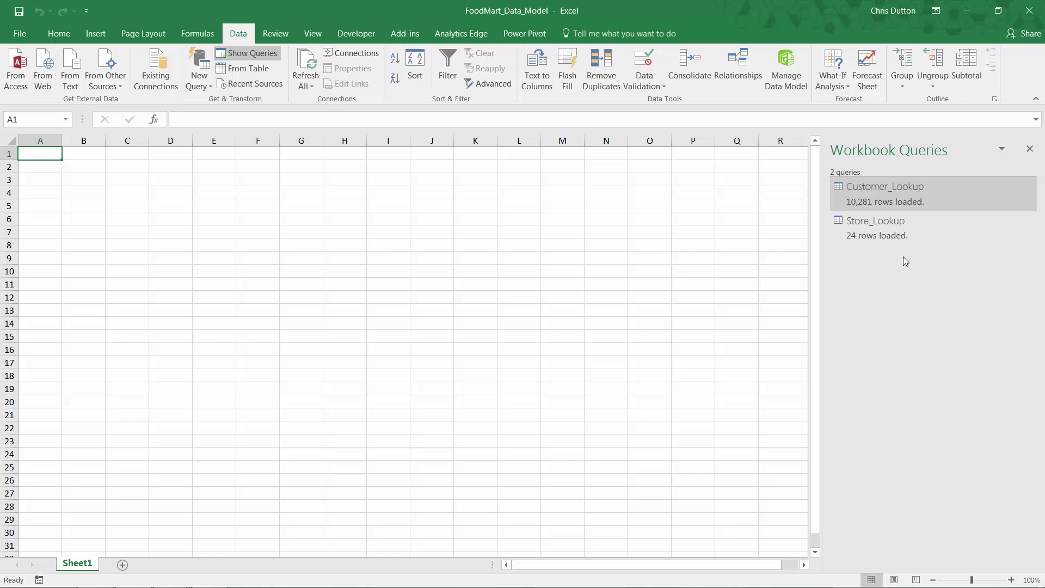
pyautogui.moveTo(843, 238)
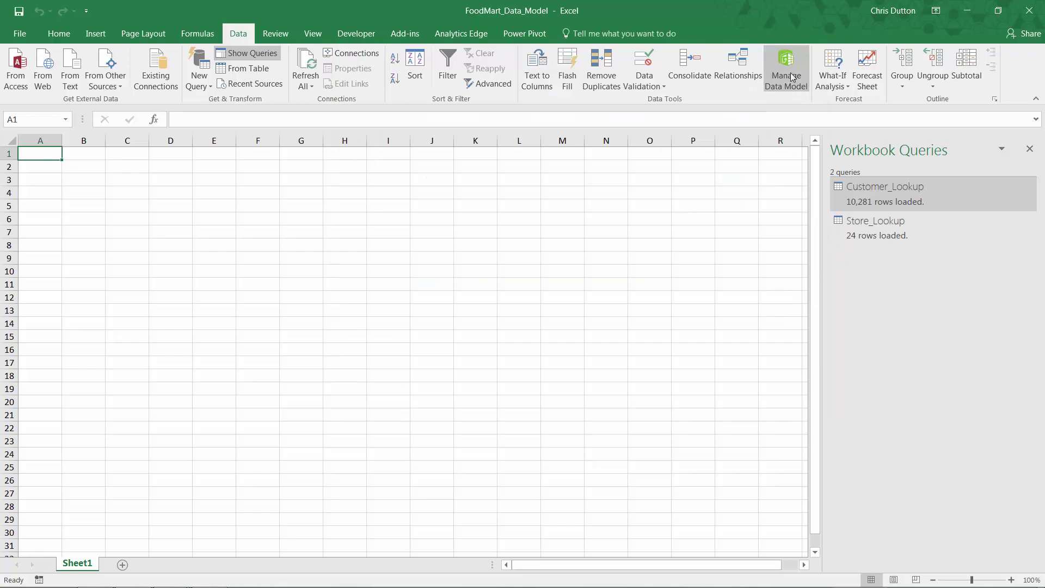
# Step: Check the Store_Lookup table in Power Pivot, confirming uppercase store_country values like MEXICO
pyautogui.click(792, 77)
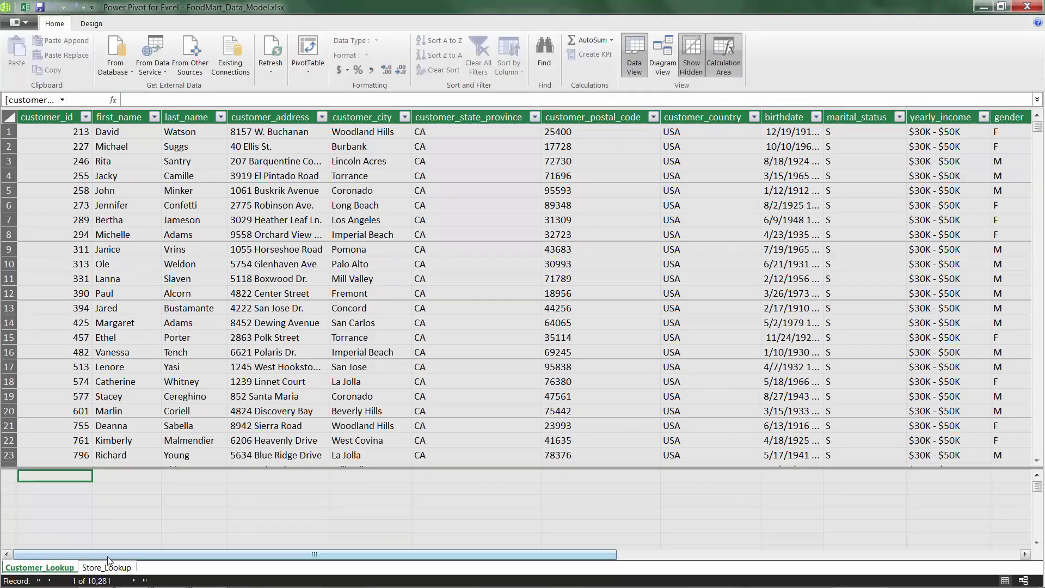
pyautogui.click(108, 566)
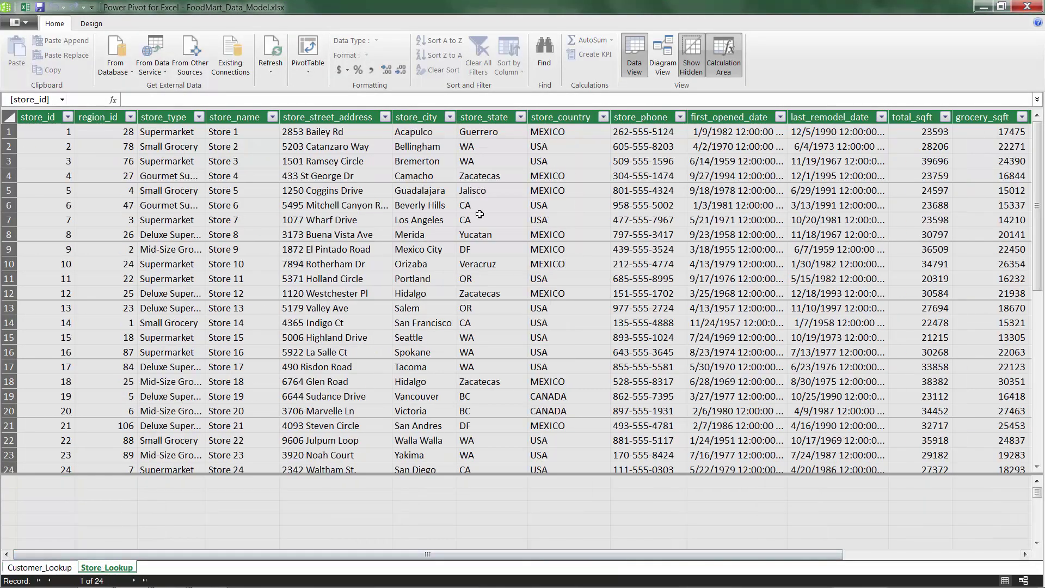
pyautogui.click(549, 135)
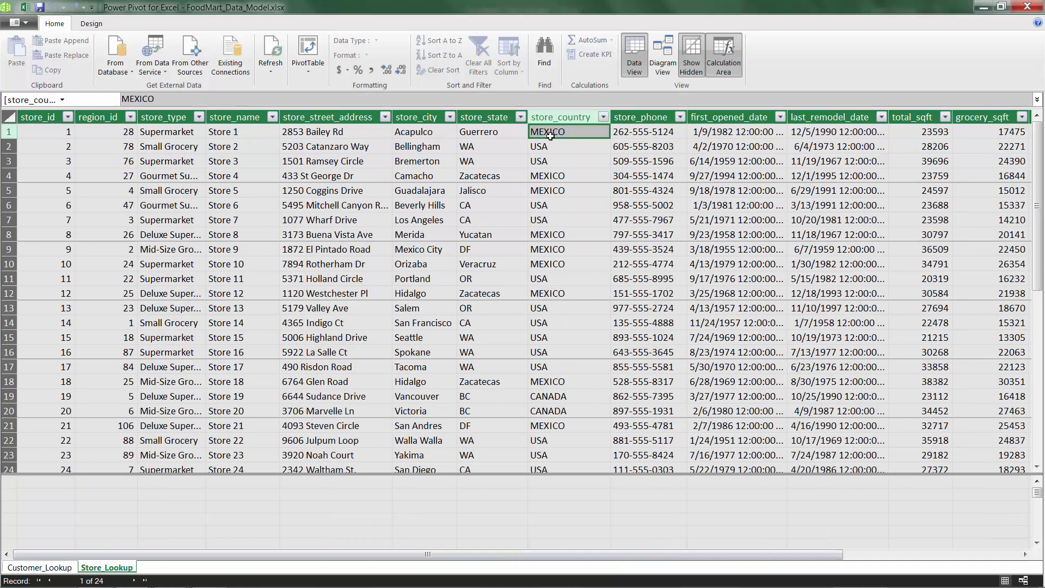
pyautogui.moveTo(550, 136); pyautogui.dragTo(550, 326)
pyautogui.moveTo(536, 455); pyautogui.dragTo(536, 457)
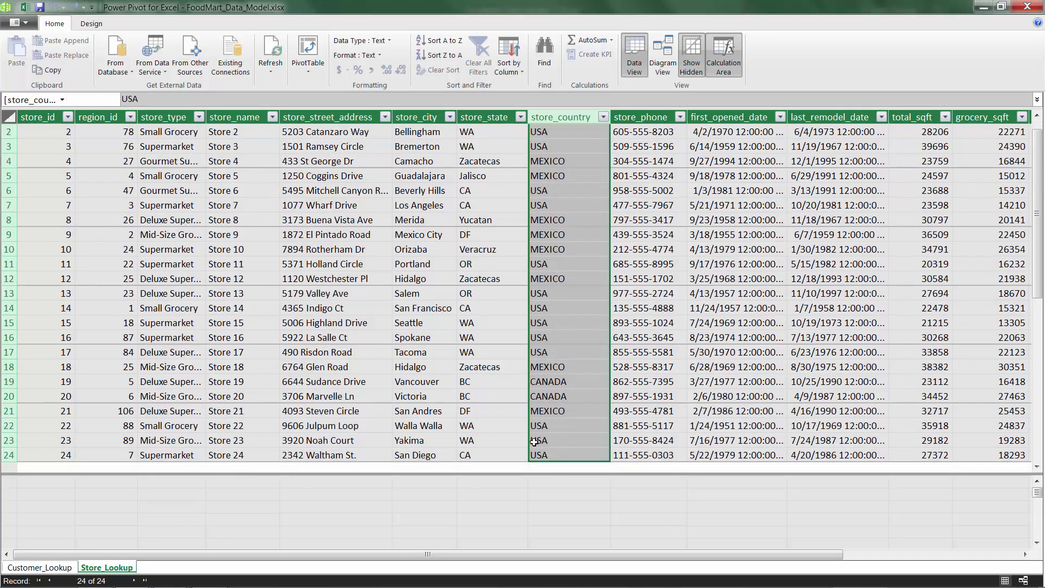
pyautogui.click(558, 249)
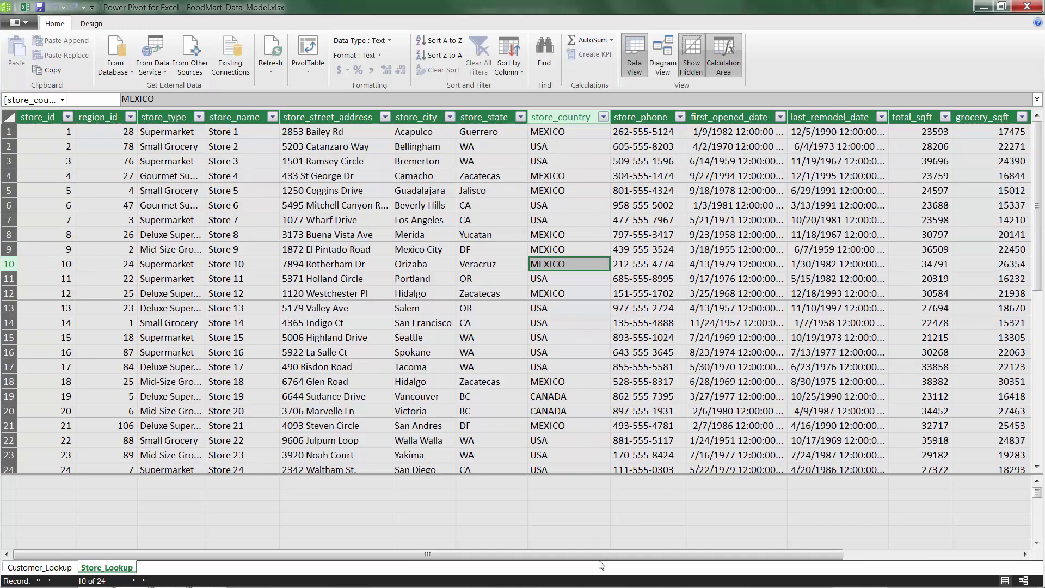
# Step: Close Power Pivot and save the FoodMart_Data_Model workbook
pyautogui.moveTo(601, 561); pyautogui.dragTo(833, 573)
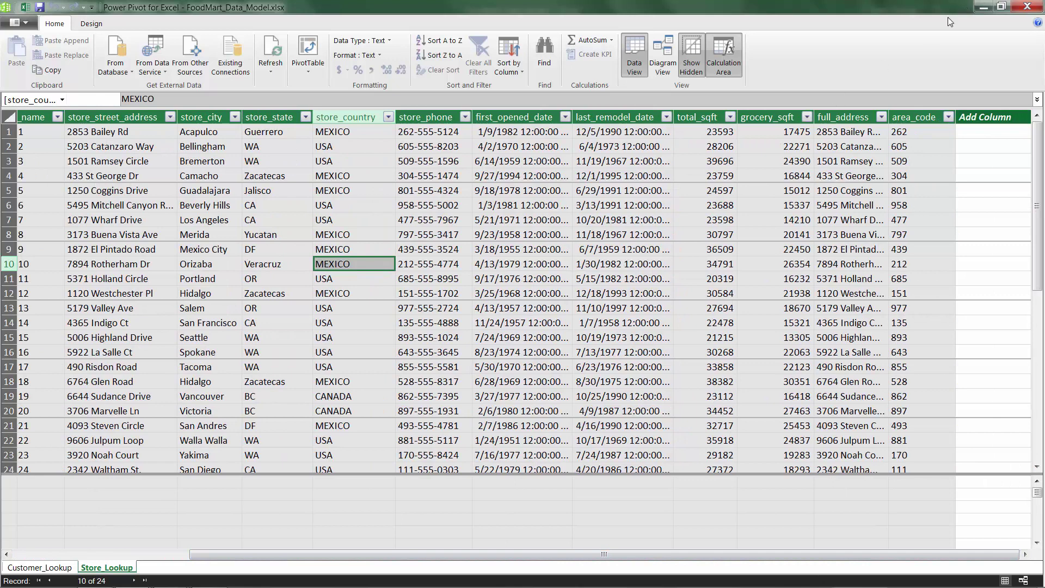
pyautogui.click(1028, 6)
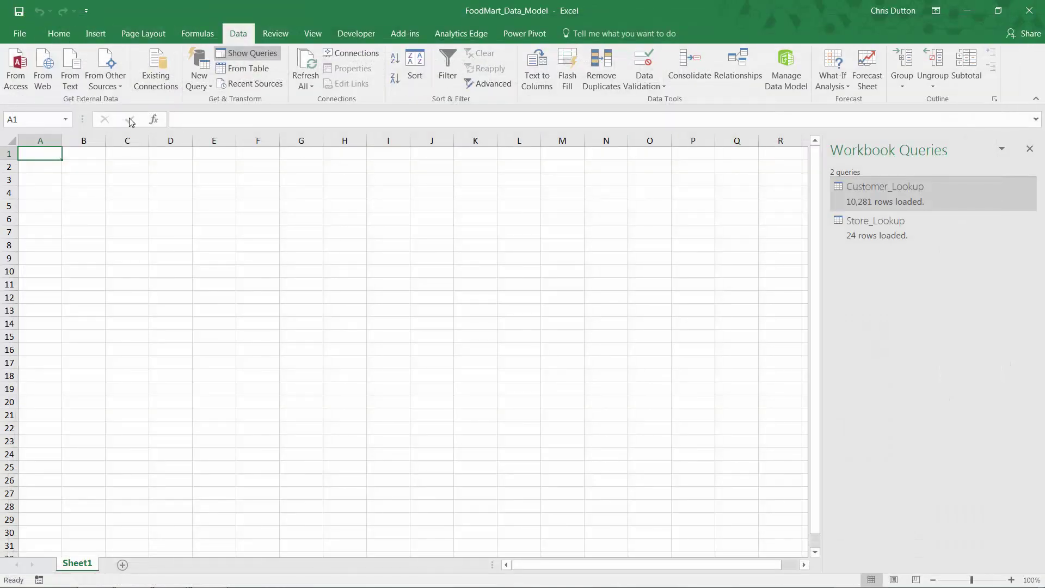
pyautogui.click(19, 11)
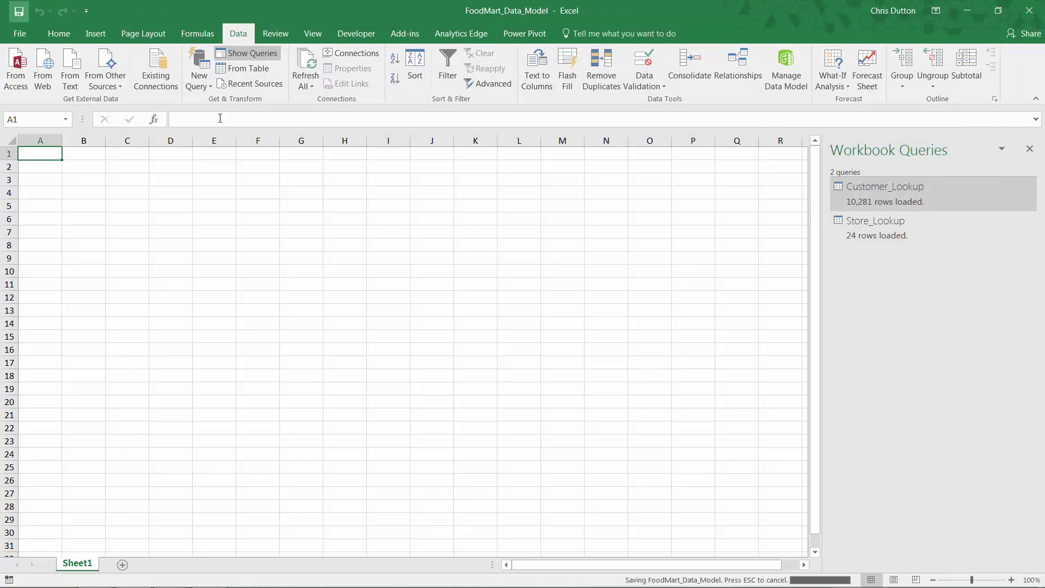